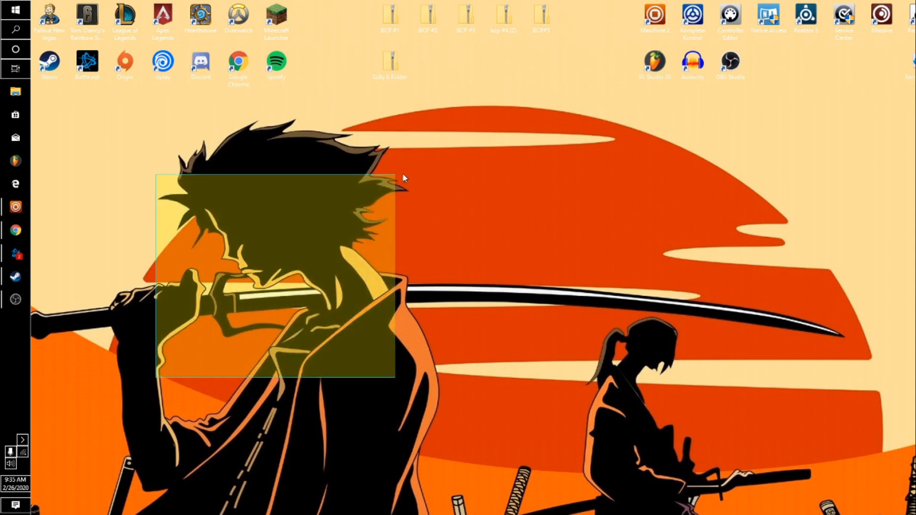
drag(760, 199, 639, 396)
drag(861, 226, 754, 380)
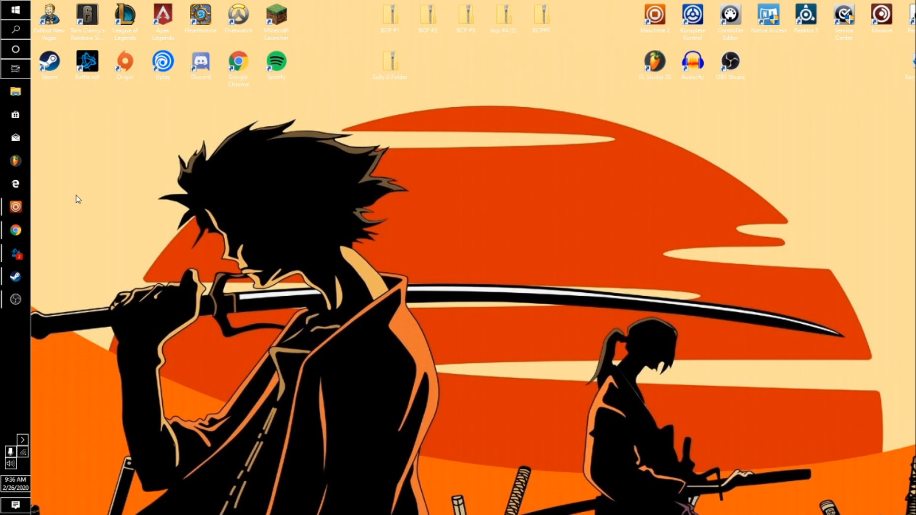
mouse_move(13, 213)
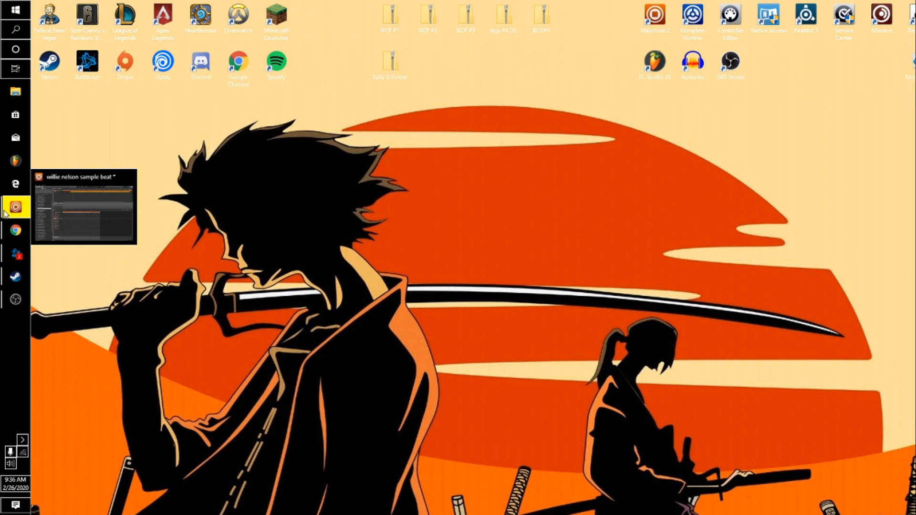
Open the Recorders folder in the Galaxy Note9's Phone storage in File Explorer.
click(16, 92)
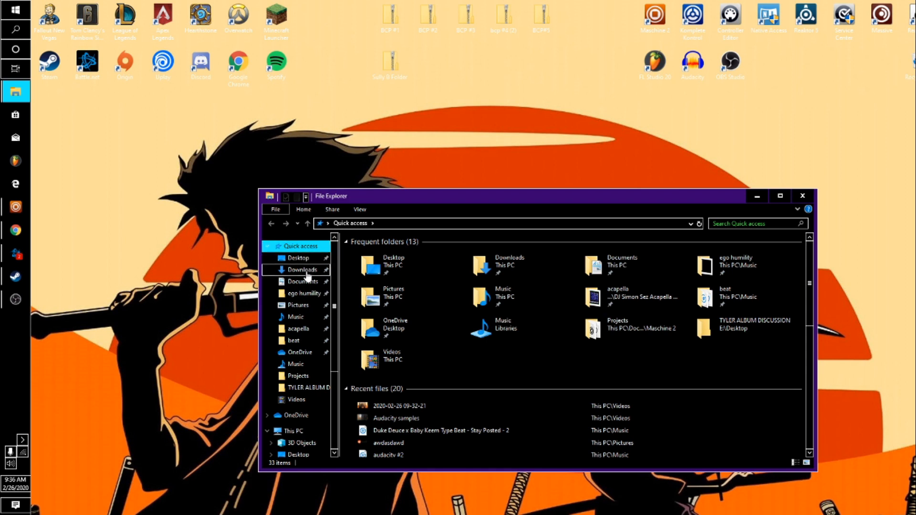
scroll(299, 312, down, 3)
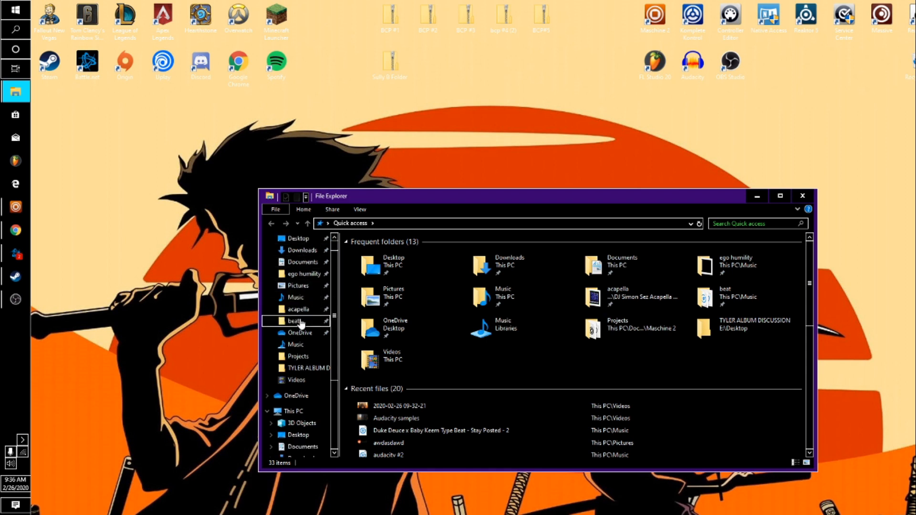
scroll(301, 324, down, 1)
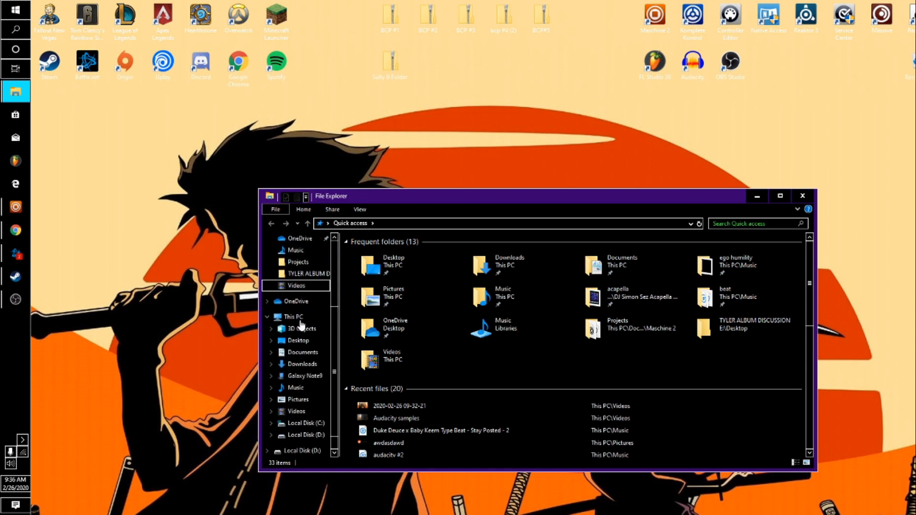
click(305, 378)
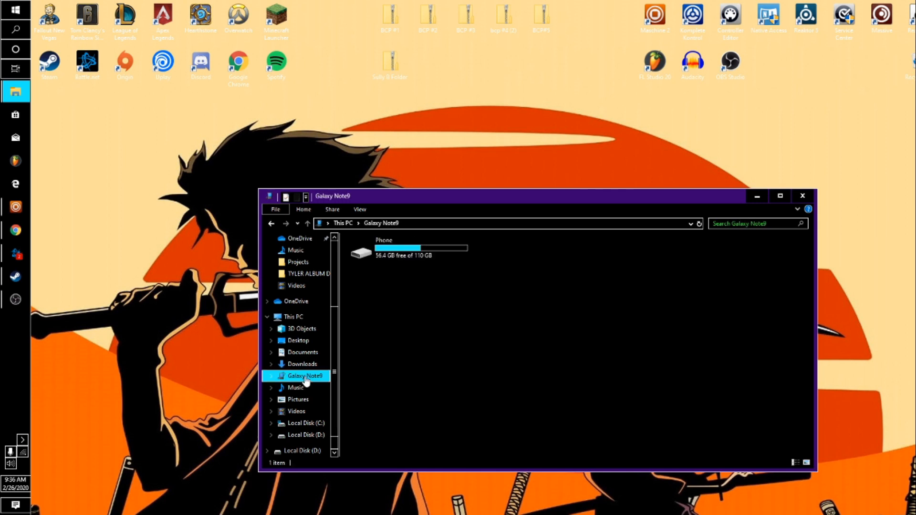
double_click(415, 250)
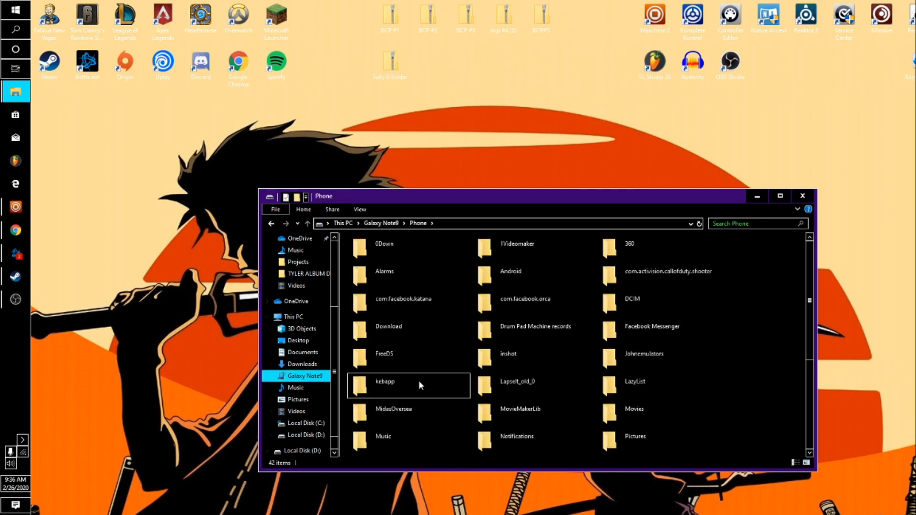
scroll(615, 358, down, 3)
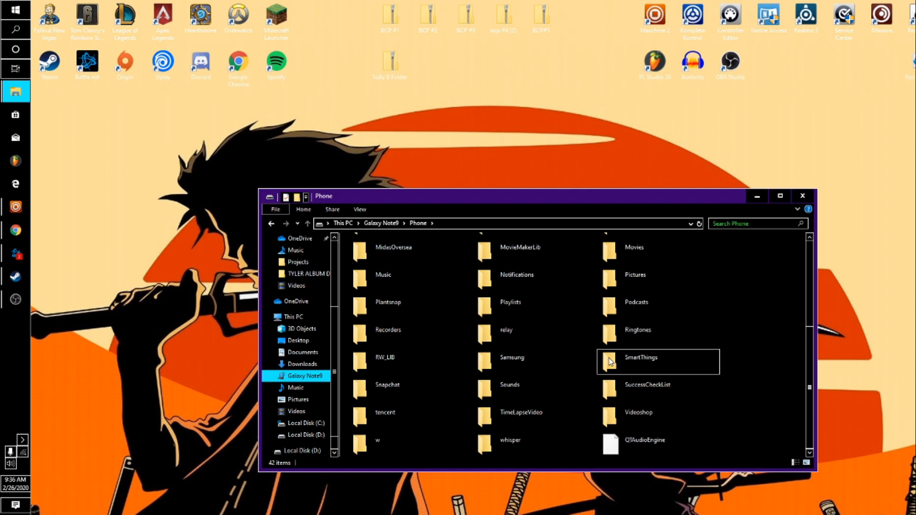
double_click(406, 333)
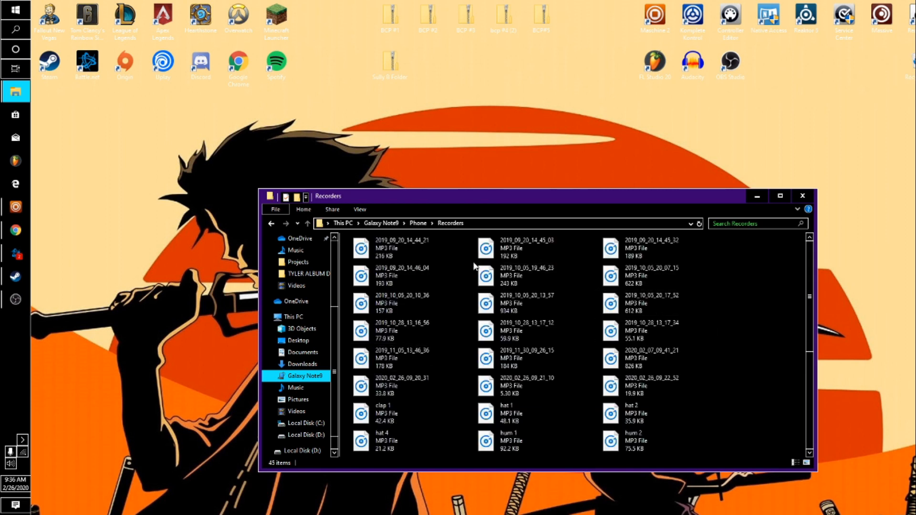
Look through the named drum, hum, shaker and whistle recordings at the end of the Recorders folder.
scroll(479, 282, down, 3)
scroll(480, 282, down, 4)
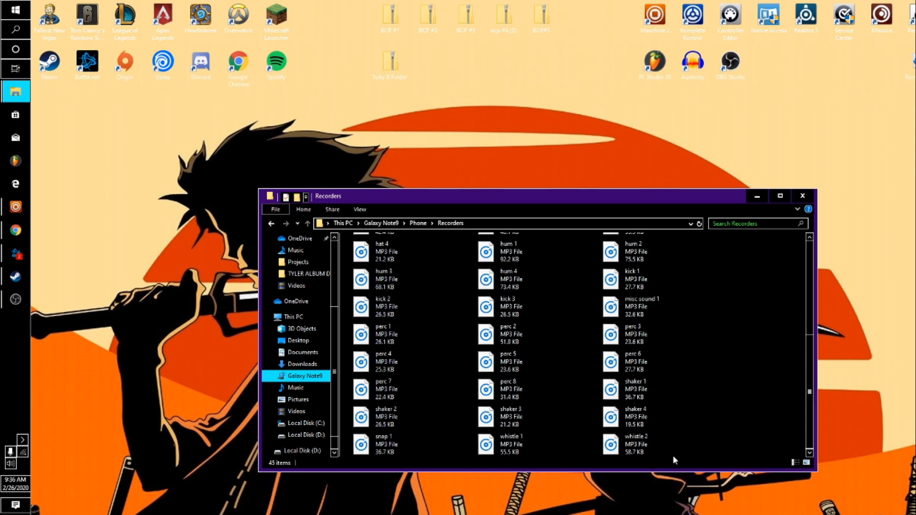
click(681, 453)
drag(733, 449, 382, 248)
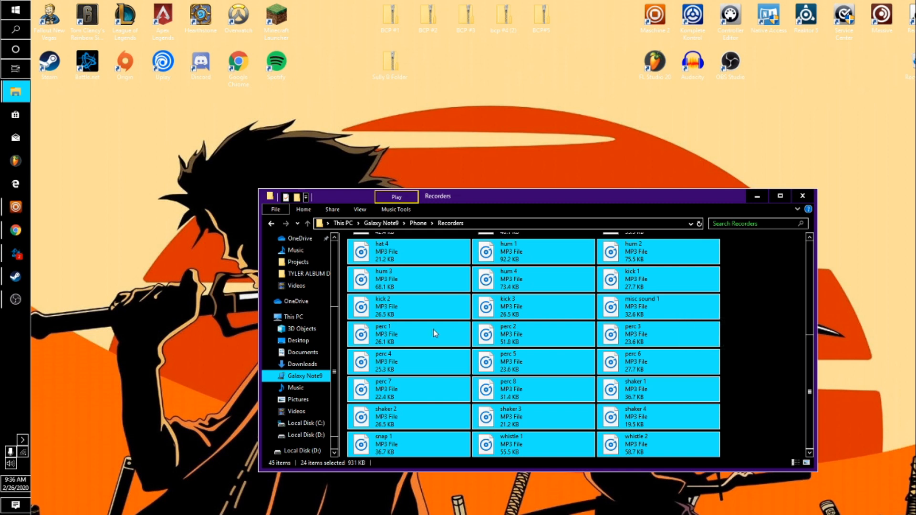
scroll(573, 305, up, 3)
scroll(615, 357, down, 3)
click(737, 431)
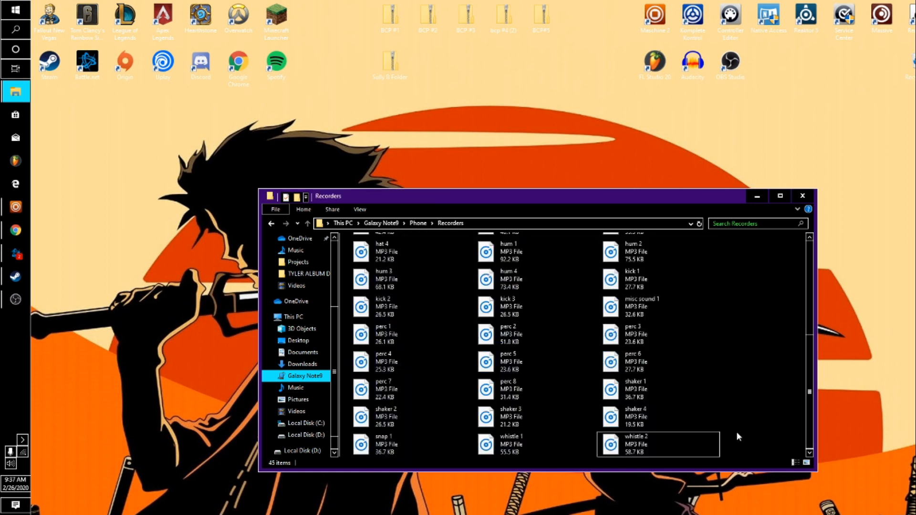
Minimize the Recorders window, create a desktop folder named "Prod. Pizer Sound Kit" and open it.
drag(734, 440, 755, 203)
click(757, 197)
right_click(535, 259)
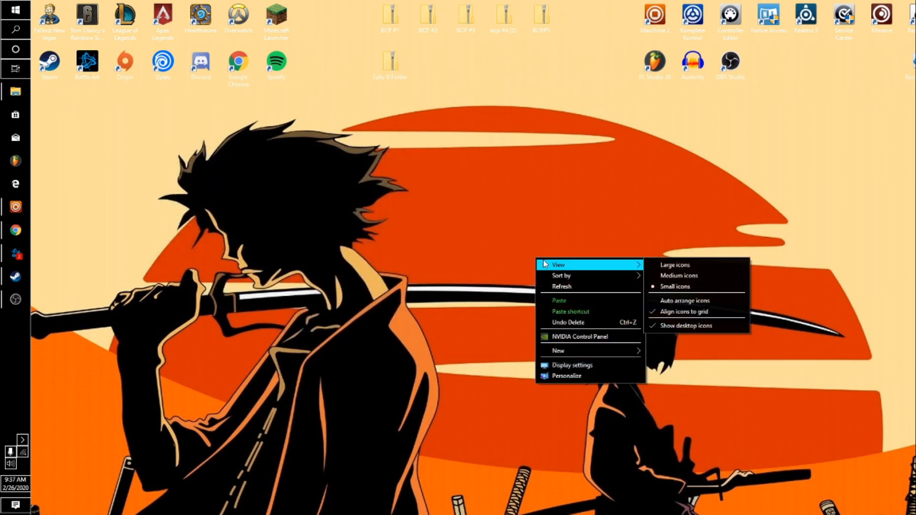
mouse_move(575, 353)
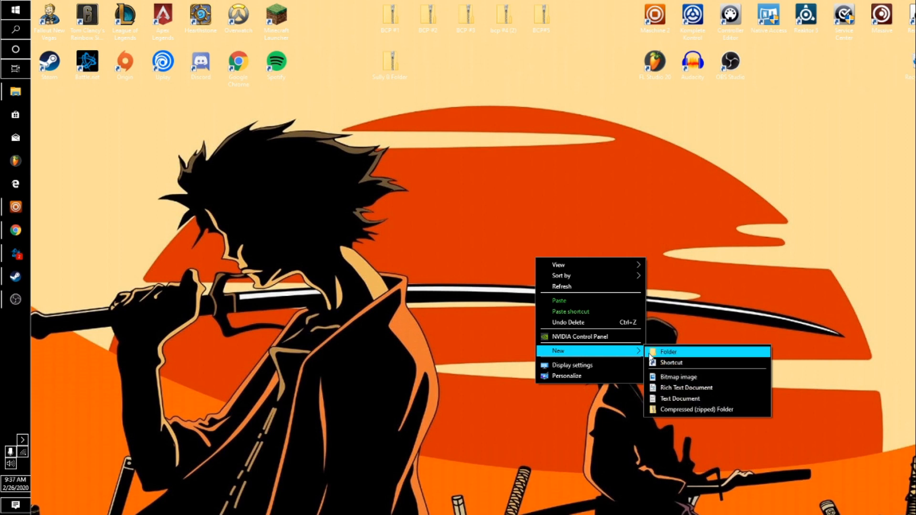
click(656, 352)
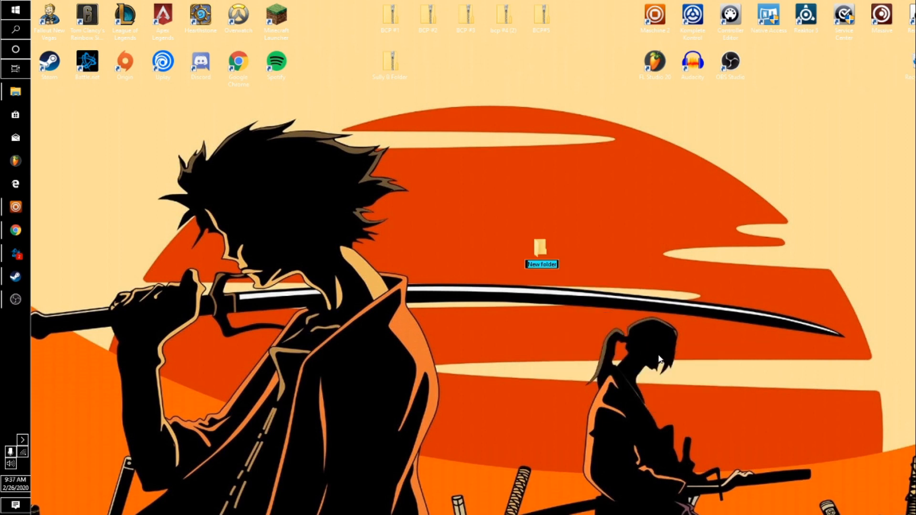
text(Prod. Pizer Sound Kit)
key(Return)
key(Return)
drag(499, 203, 484, 165)
Create two subfolders named "Clap" and "Kick" in the Prod. Pizer Sound Kit folder.
right_click(455, 251)
mouse_move(493, 376)
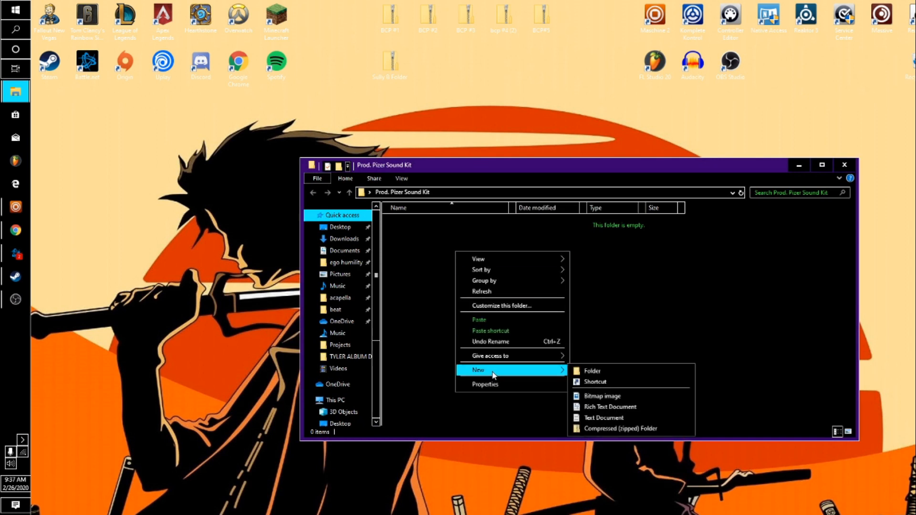
click(592, 372)
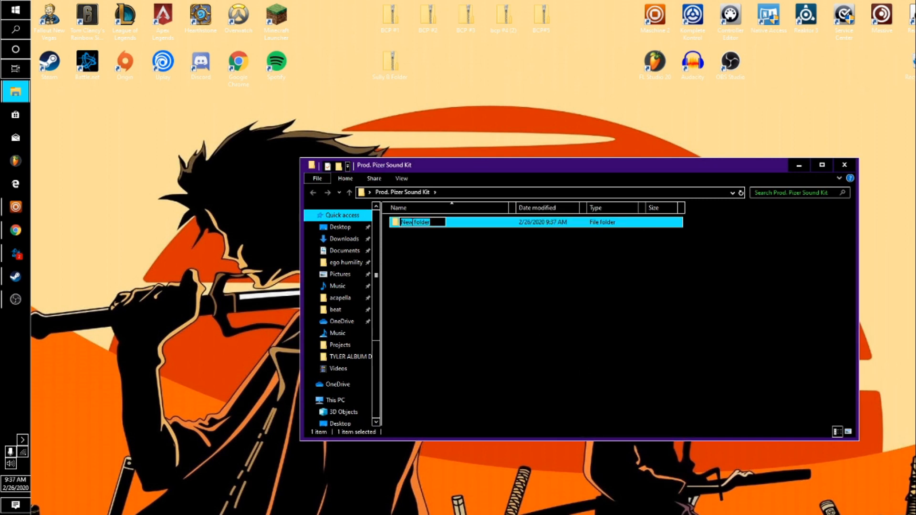
text(Clap)
key(Return)
right_click(408, 263)
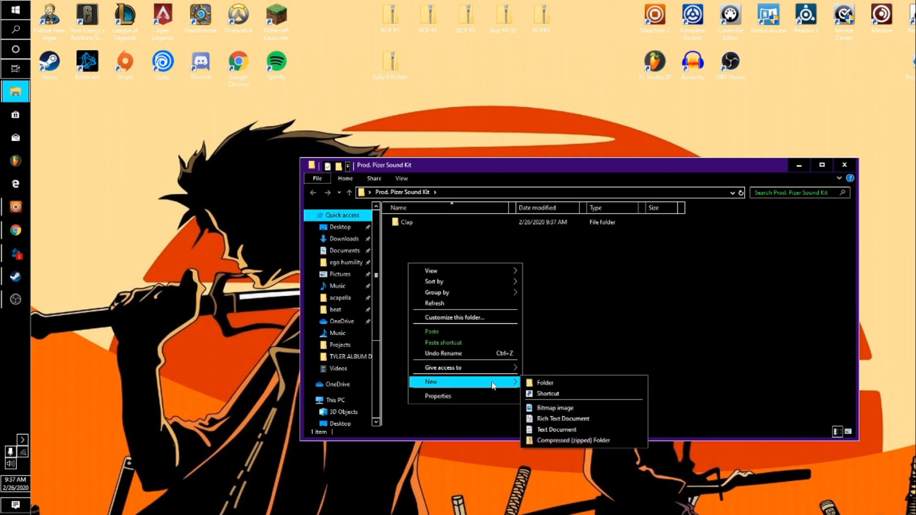
click(537, 383)
text(Kick)
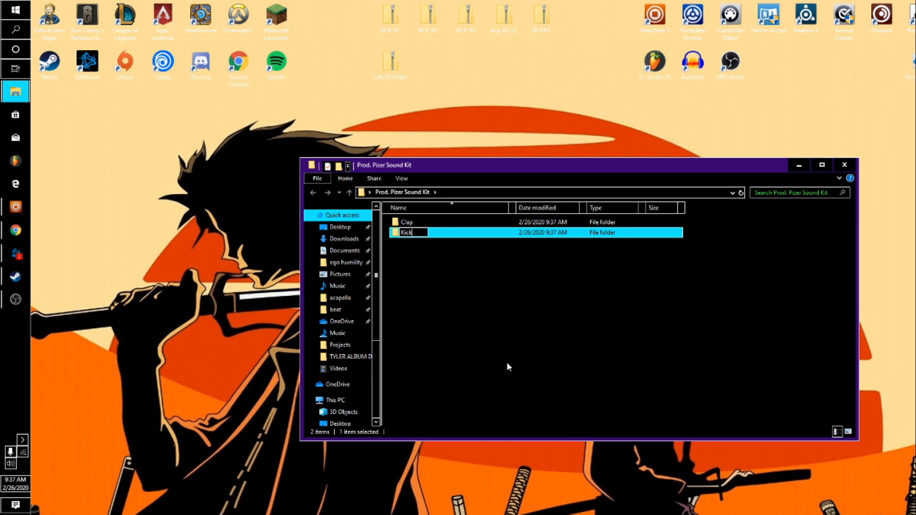
key(Return)
right_click(509, 365)
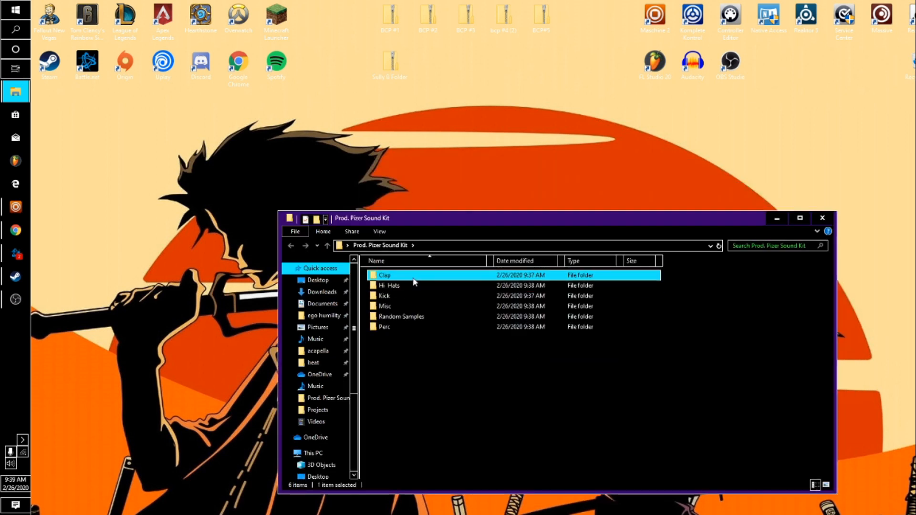
drag(398, 354, 422, 269)
click(467, 366)
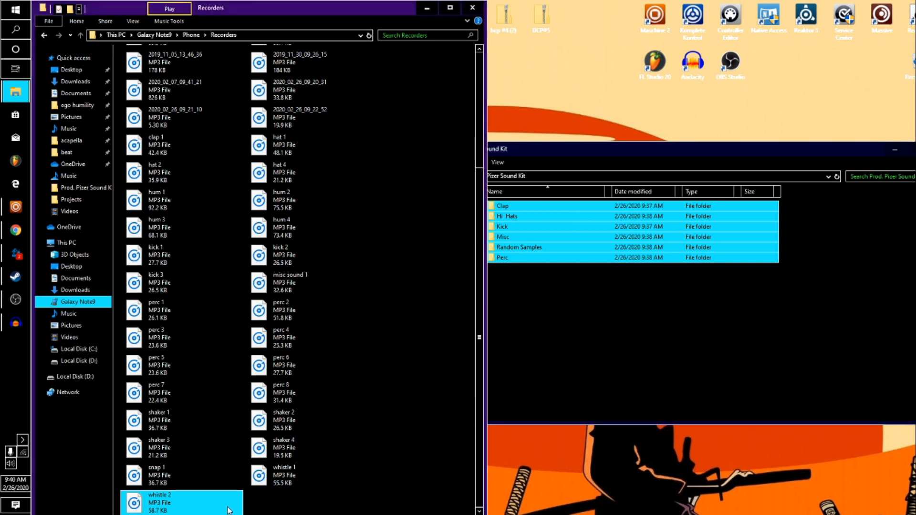
Copy the whistle 2 and whistle 1 recordings from the phone's Recorders folder into the Random Samples subfolder.
drag(228, 511, 543, 248)
drag(286, 475, 520, 246)
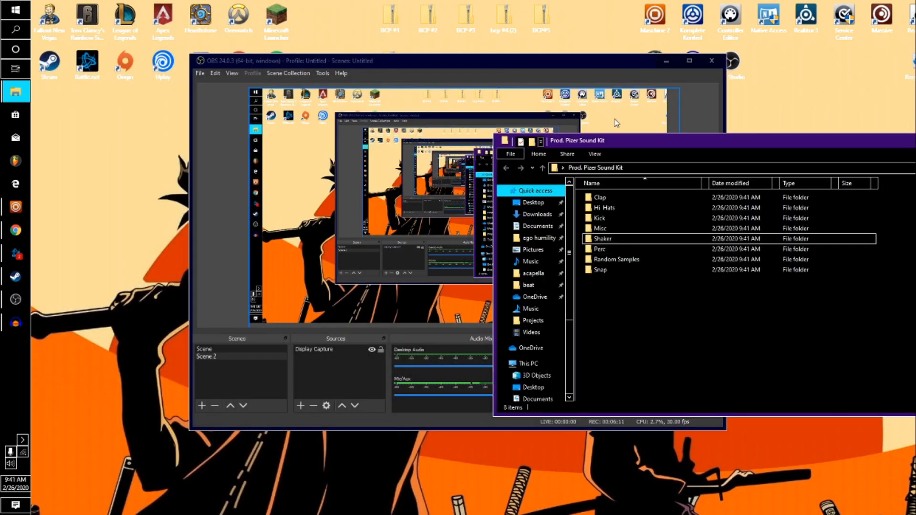
Examine the contents of the Clap, Hi Hats, Kick and Misc subfolders of the sound kit one by one.
drag(594, 140, 493, 170)
double_click(501, 228)
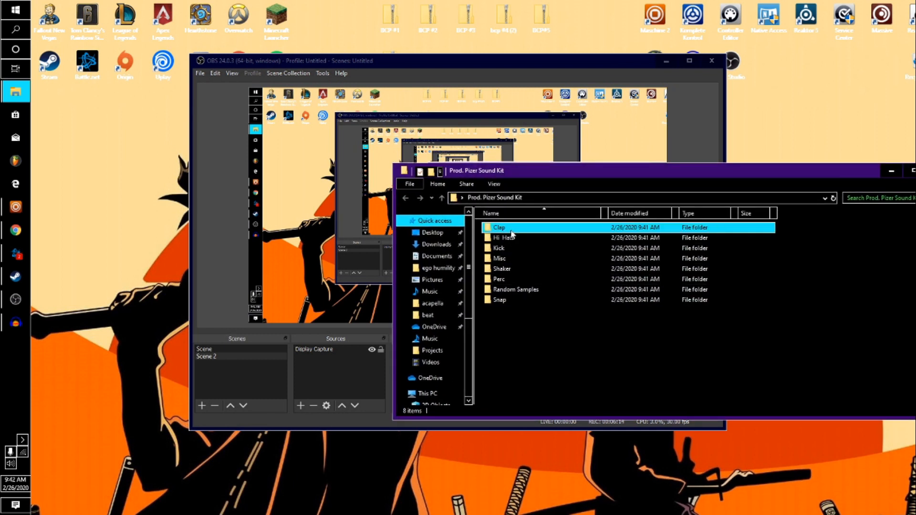
click(405, 198)
double_click(518, 239)
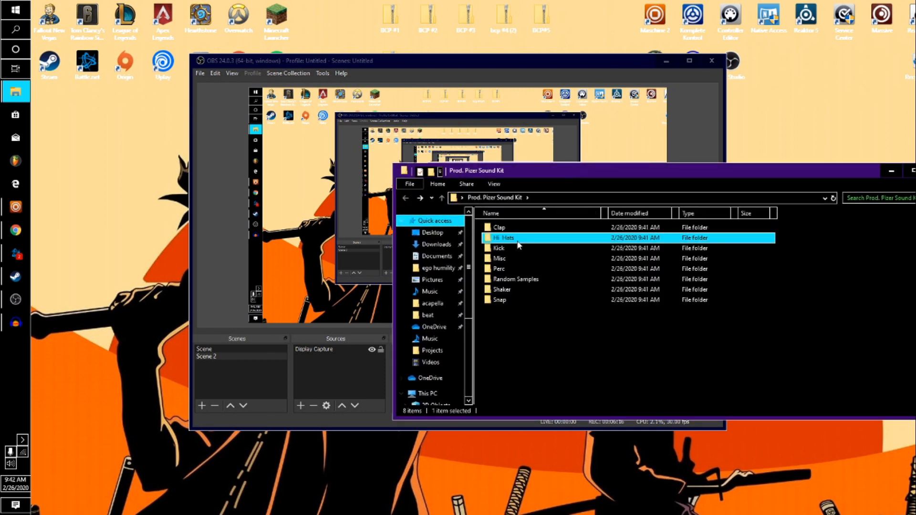
click(405, 198)
double_click(520, 247)
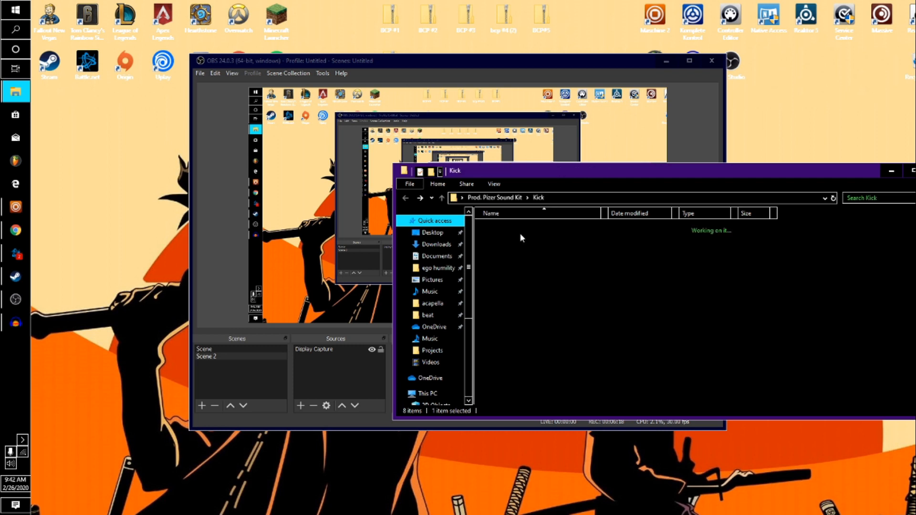
key(alt+Left)
double_click(517, 258)
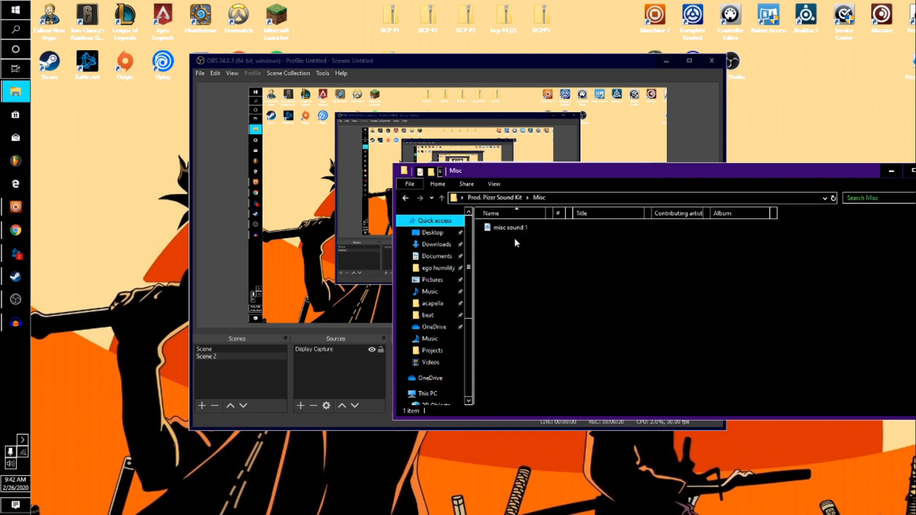
click(405, 198)
Examine the contents of the Perc, Random Samples, Snap and Shaker subfolders and return to the sound kit folder.
key(Down)
key(Return)
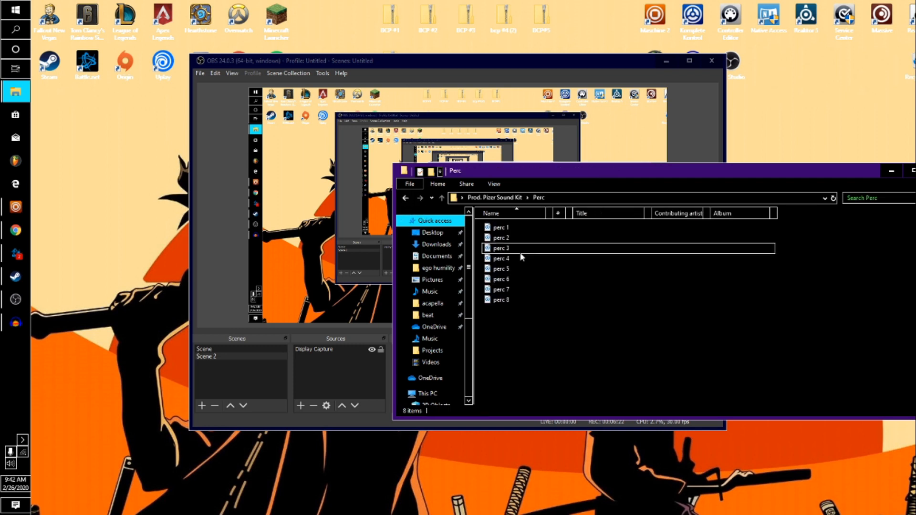
click(405, 198)
key(Down)
key(Return)
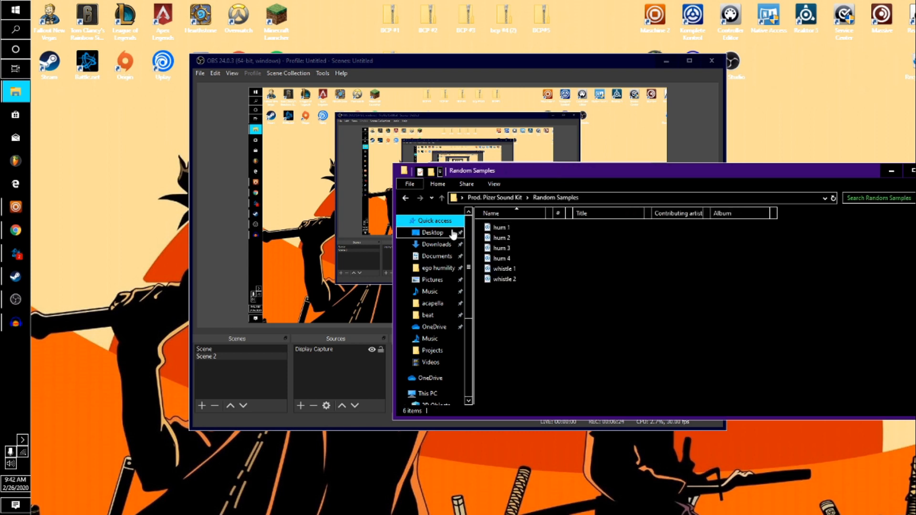
click(406, 197)
key(Down)
key(Return)
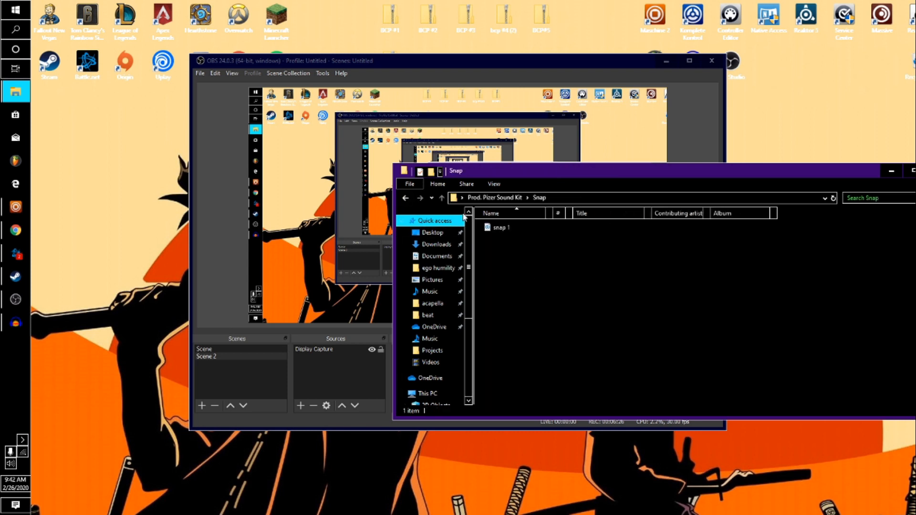
click(405, 198)
double_click(519, 287)
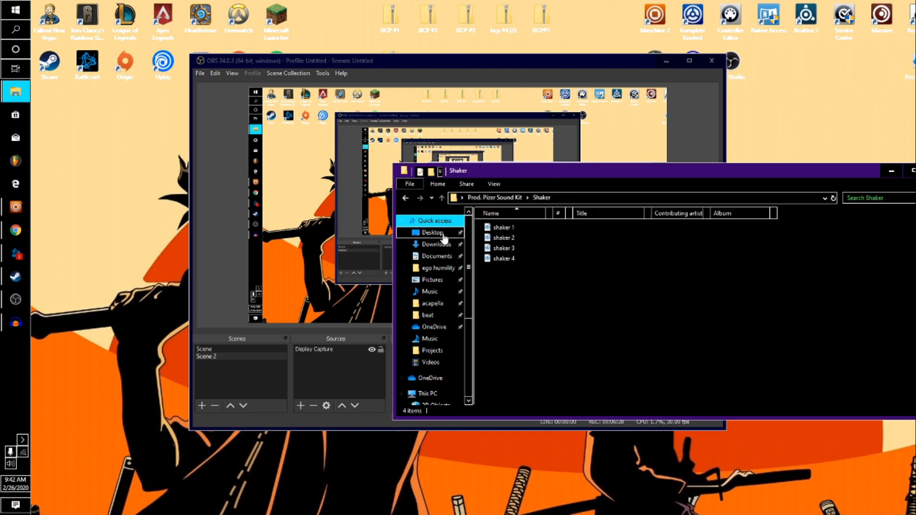
click(405, 197)
drag(640, 175, 551, 338)
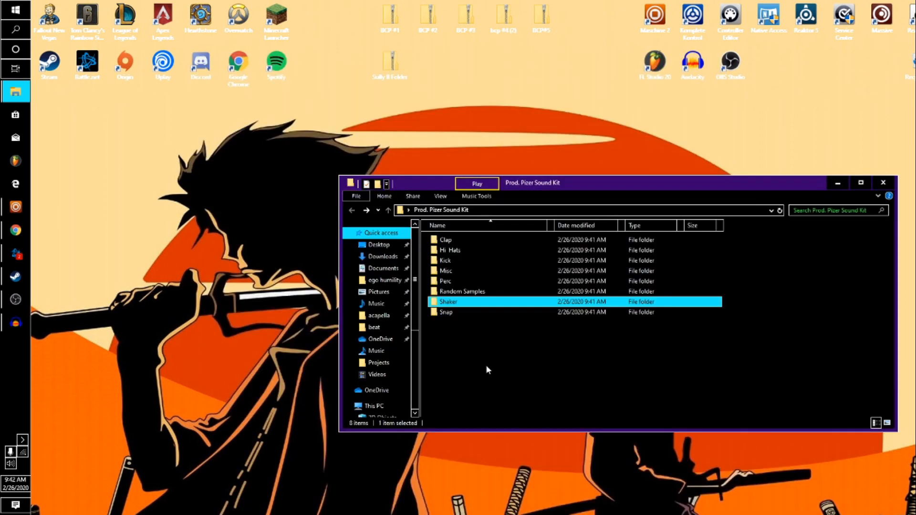
drag(487, 370, 481, 251)
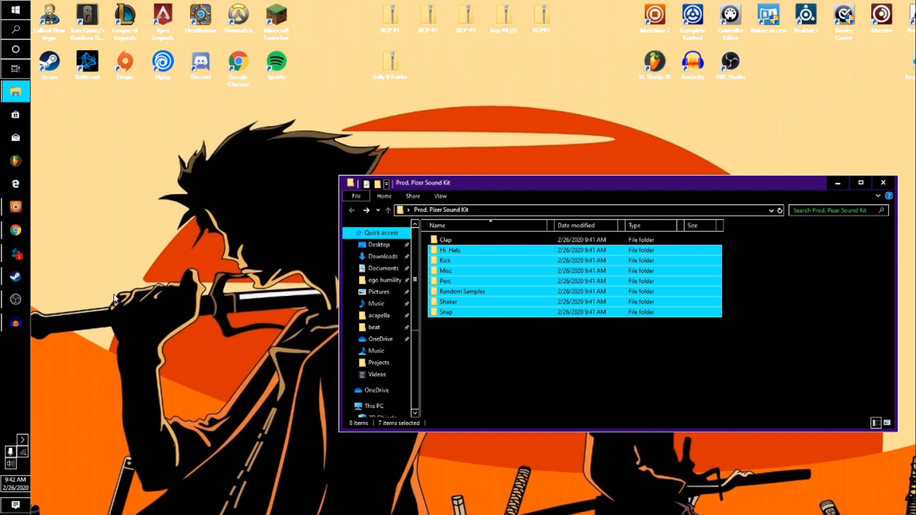
Bring up Audacity and minimize the Prod. Pizer Sound Kit folder window in front of it.
click(15, 323)
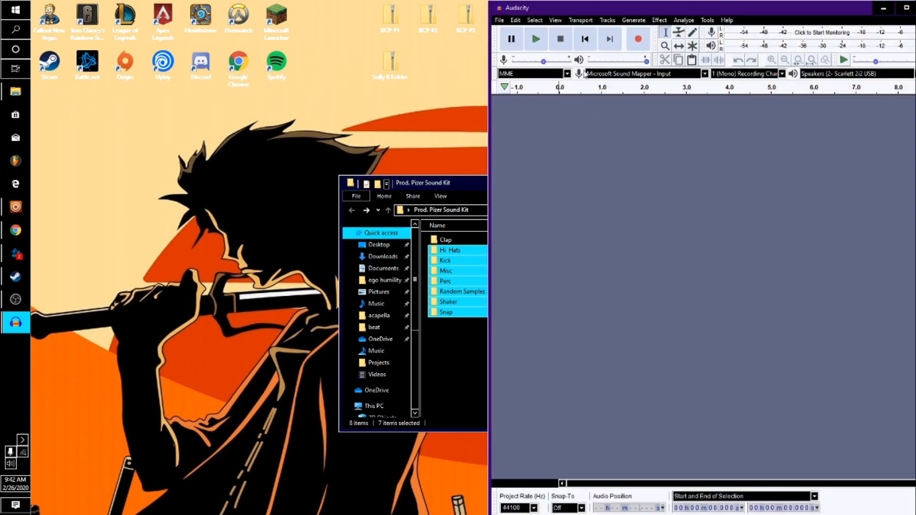
drag(480, 178, 311, 184)
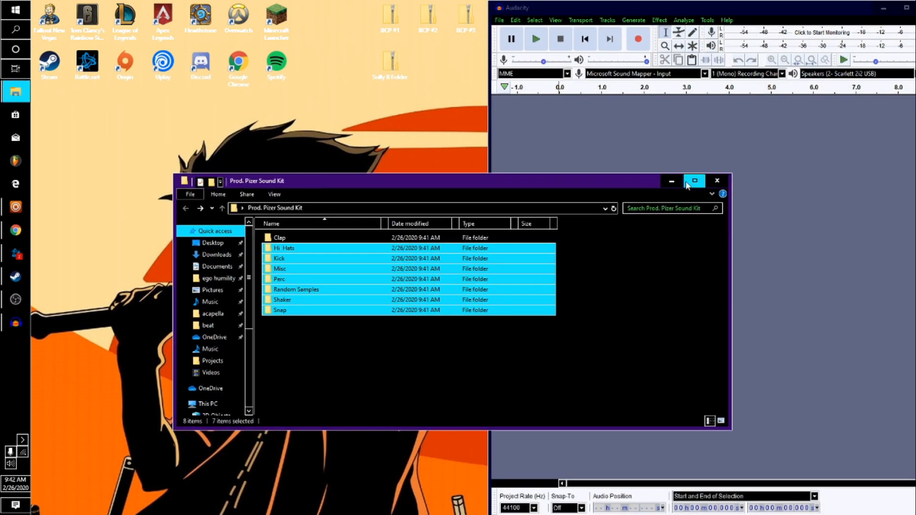
click(675, 179)
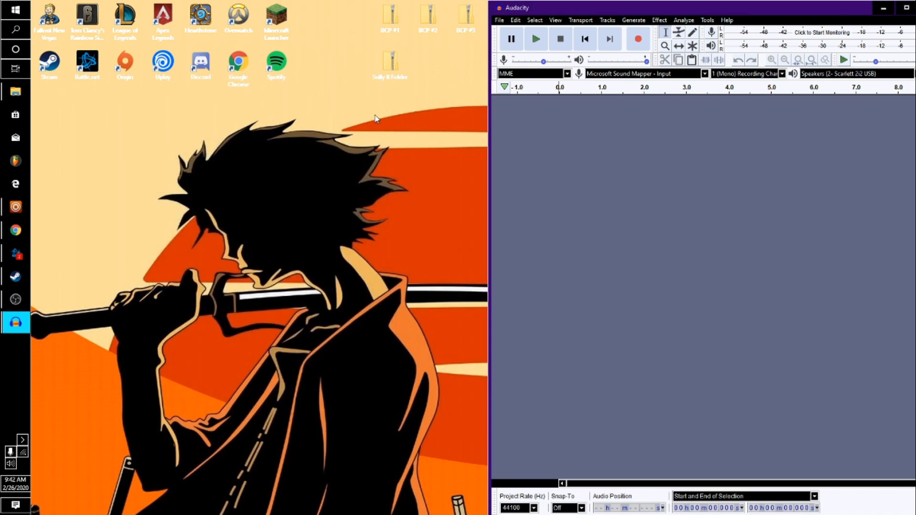
Arrange Audacity and the reopened Prod. Pizer Sound Kit folder window side by side, each filling half the screen.
drag(623, 13, 1, 47)
click(528, 403)
double_click(655, 210)
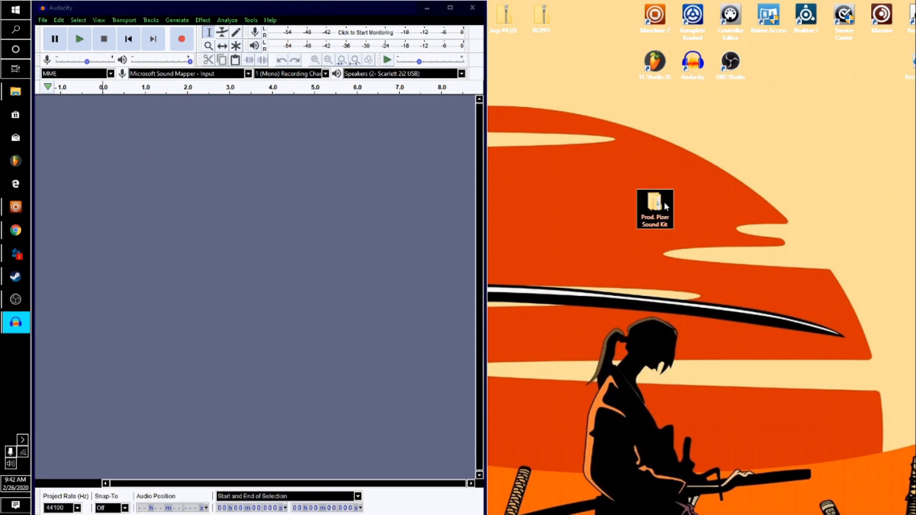
key(super+Right)
click(628, 175)
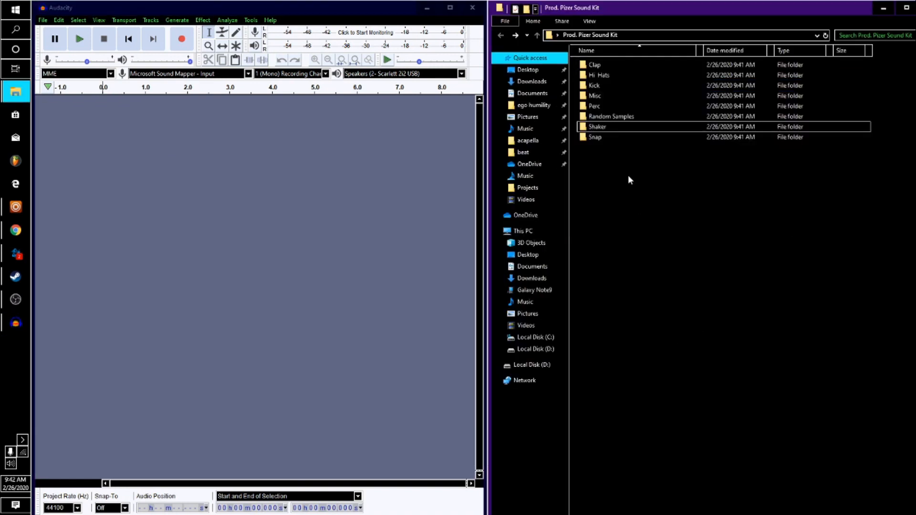
Import the clap 1 recording from the Clap subfolder into Audacity and play it back.
double_click(620, 67)
click(619, 67)
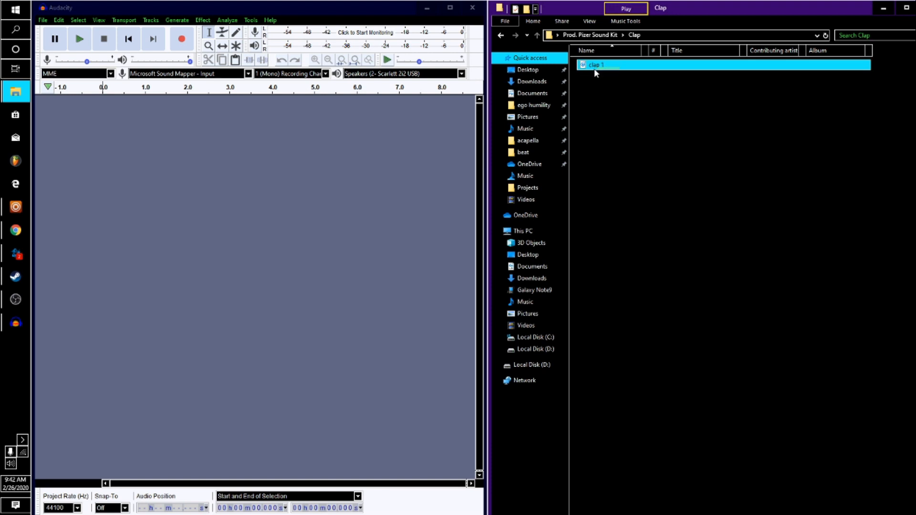
drag(223, 161, 220, 161)
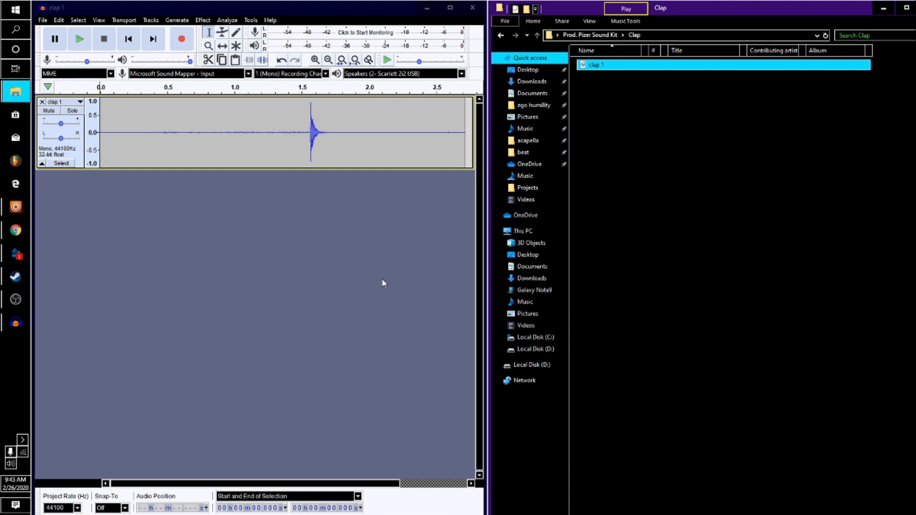
click(210, 482)
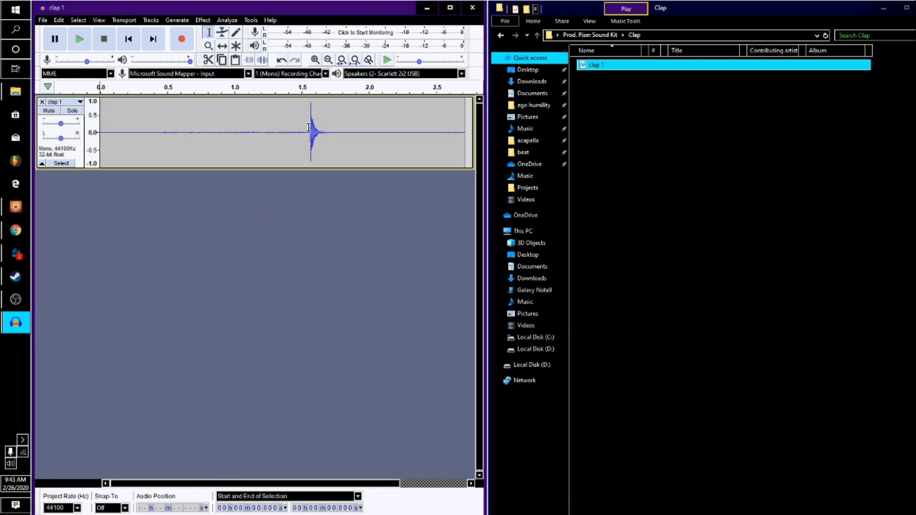
key(space)
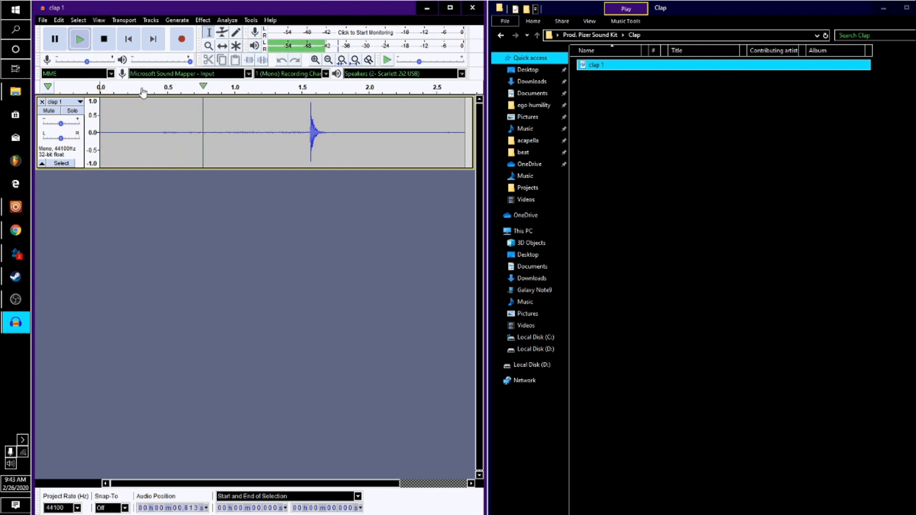
key(space)
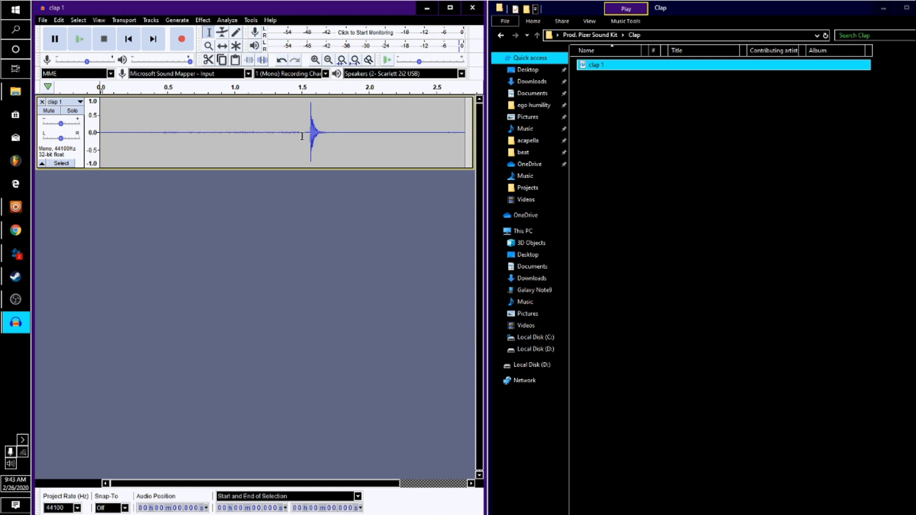
Delete the silence before the clap, from the start of the track to about 1.564 s.
scroll(300, 136, up, 3)
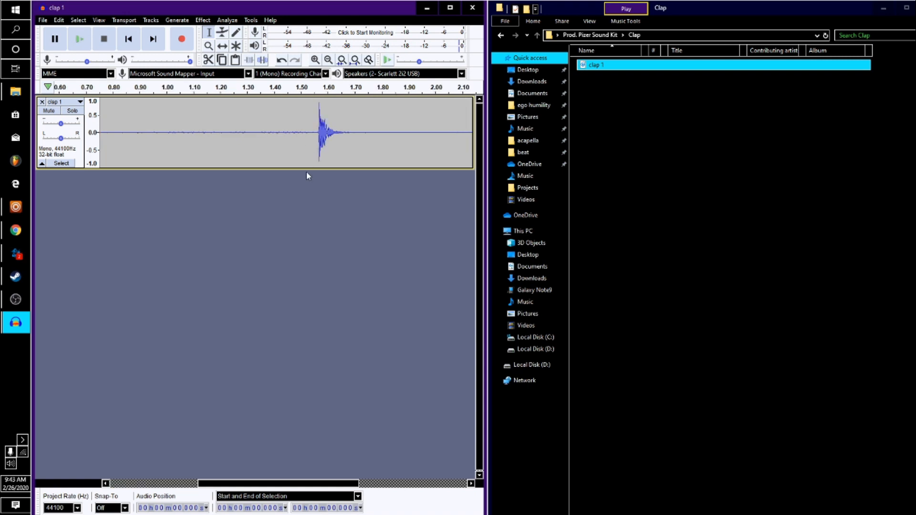
click(330, 134)
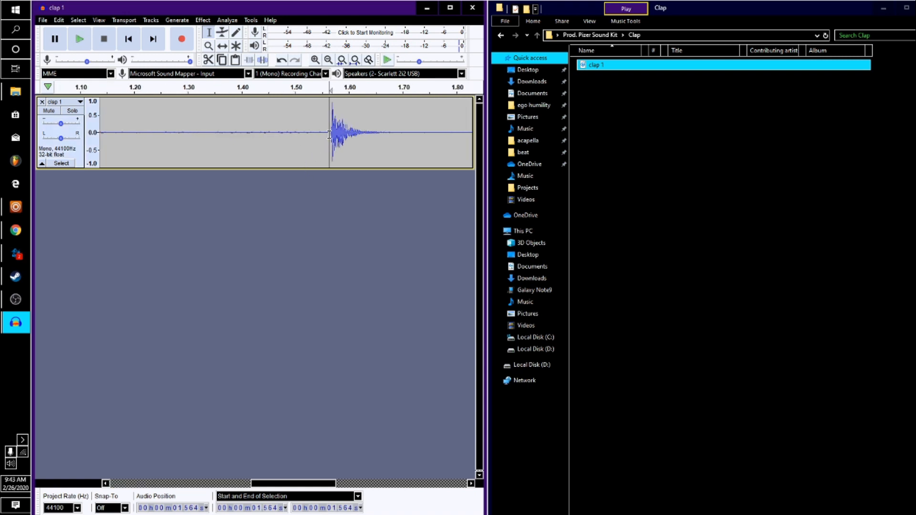
drag(330, 134, 83, 141)
drag(73, 141, 41, 141)
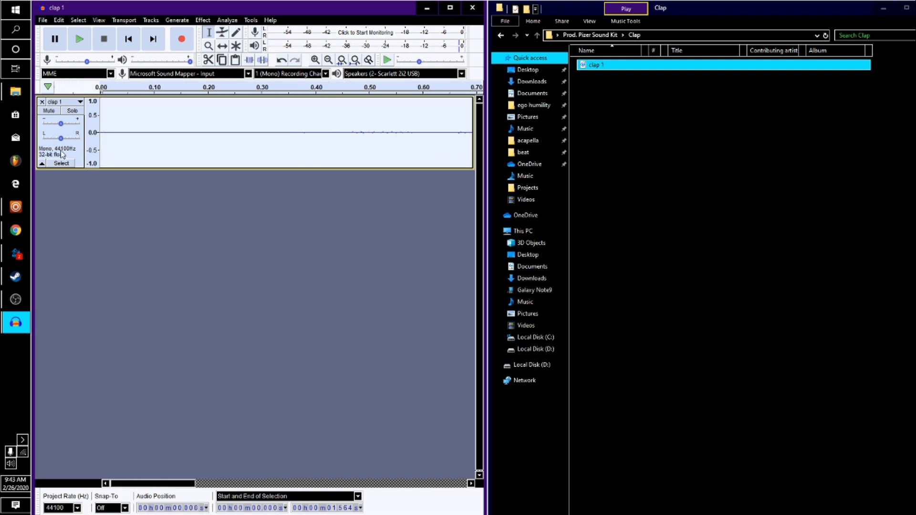
scroll(214, 221, down, 3)
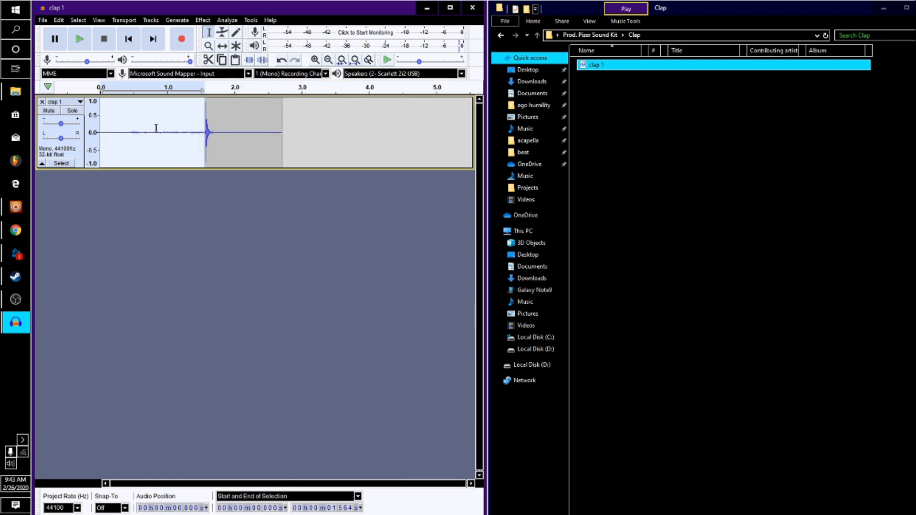
click(64, 22)
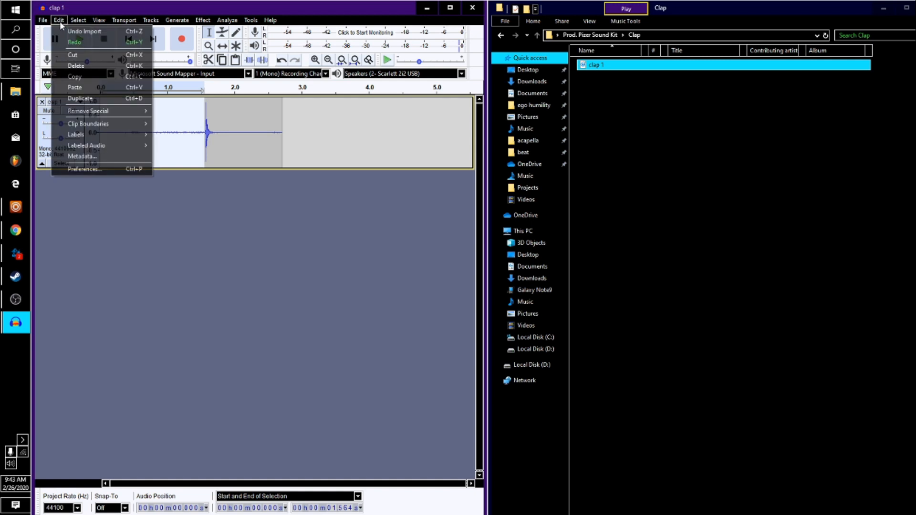
click(101, 67)
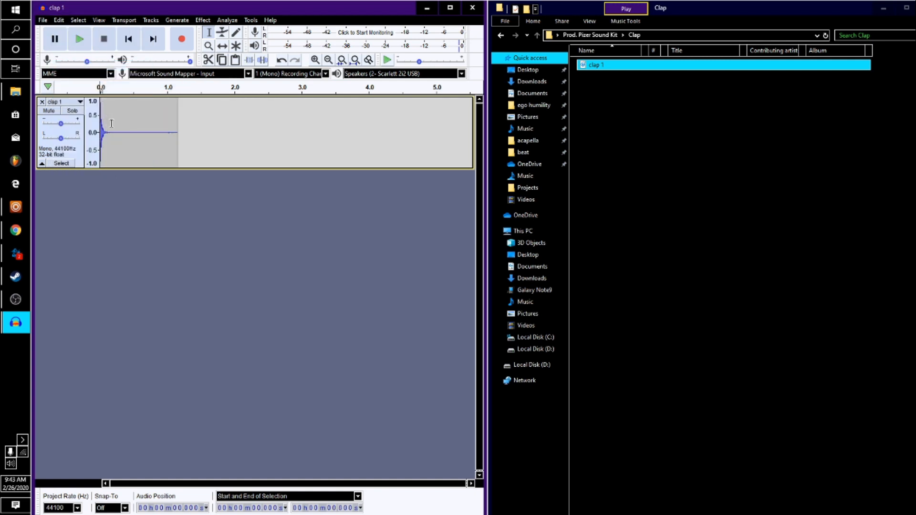
Delete the silent tail after the clap, from about 0.124 s to the end of the audio.
drag(178, 139, 108, 142)
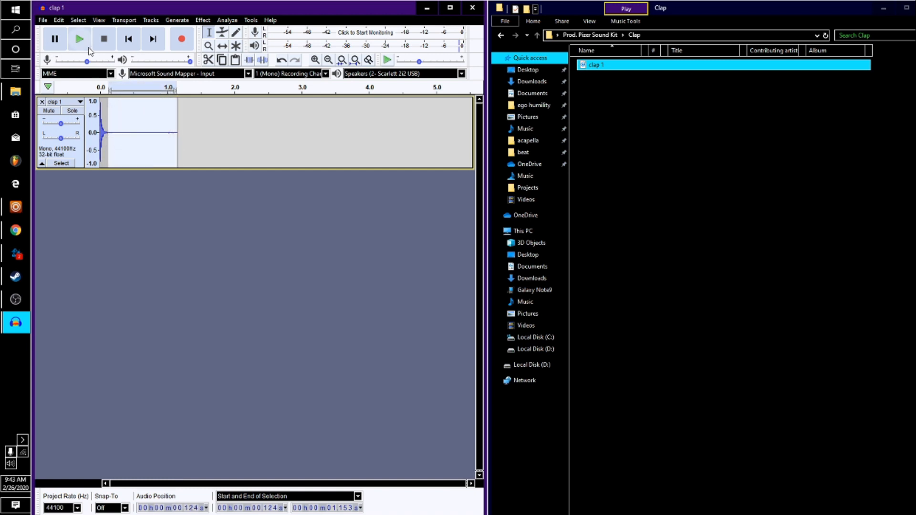
click(59, 20)
click(71, 65)
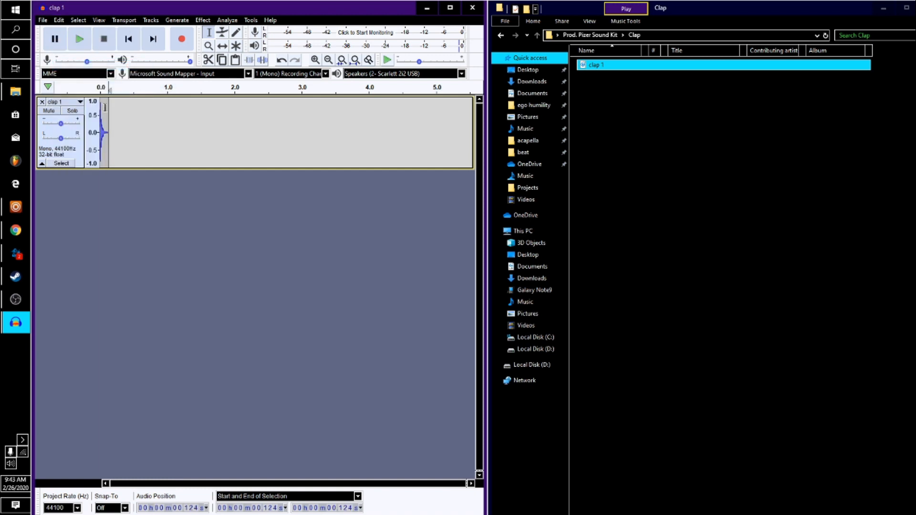
Lower the clap 1 track's gain slightly and audition the trimmed clap from its start.
click(93, 85)
click(93, 87)
click(94, 87)
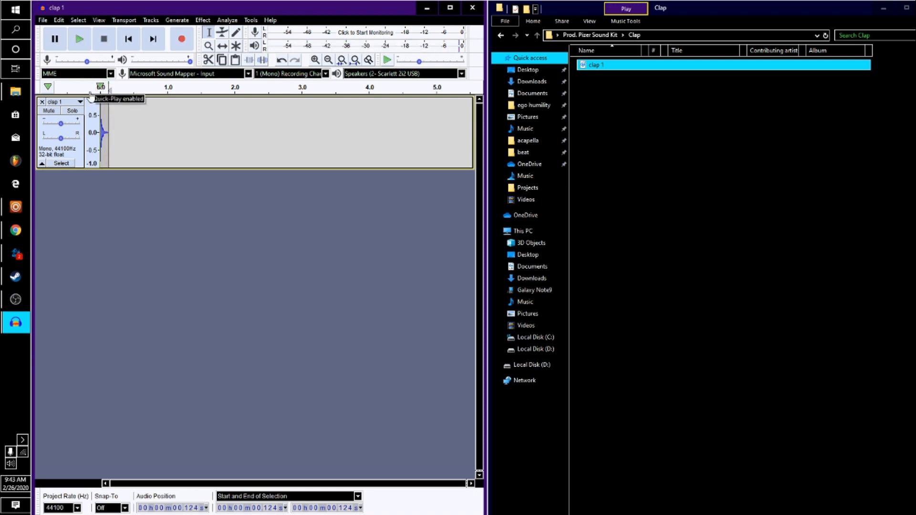
click(125, 125)
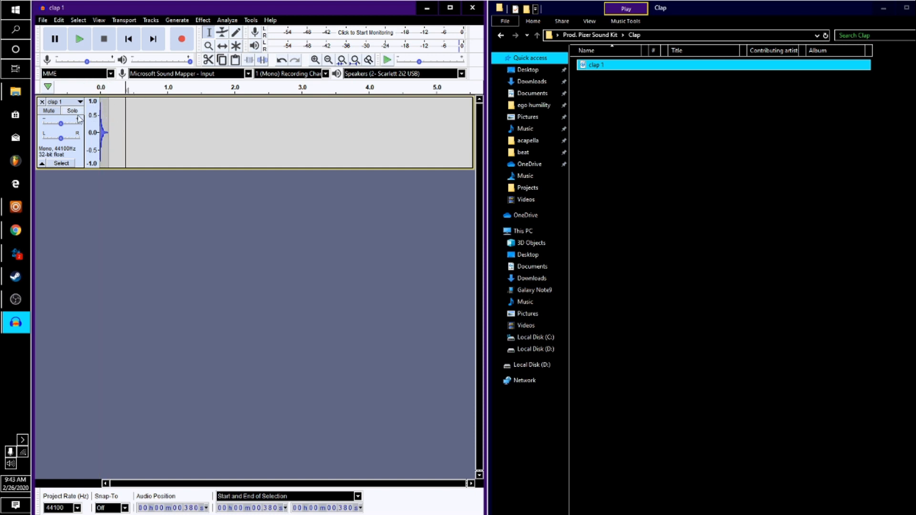
drag(61, 124, 48, 125)
key(space)
click(98, 88)
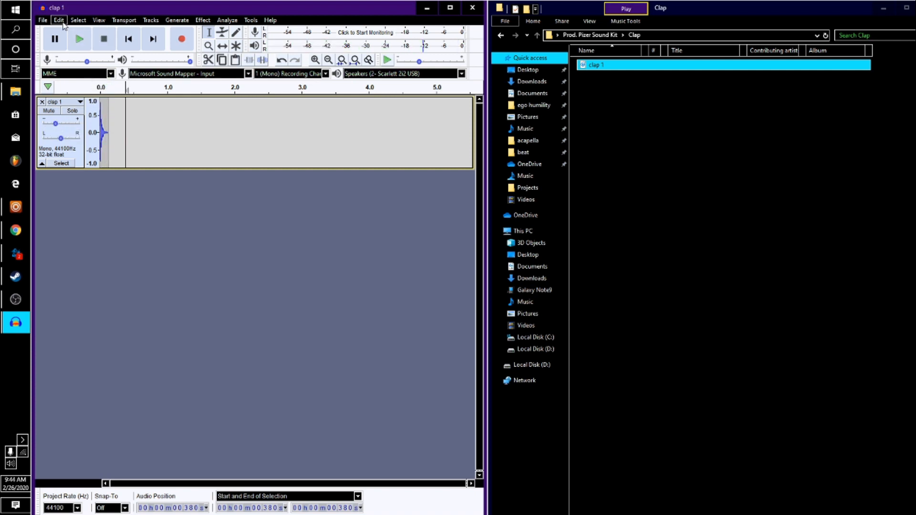
Export the clap as a WAV named clap 1 into the desktop Prod. Pizer Sound Kit's Clap subfolder, leaving the metadata tags empty.
click(45, 20)
mouse_move(73, 91)
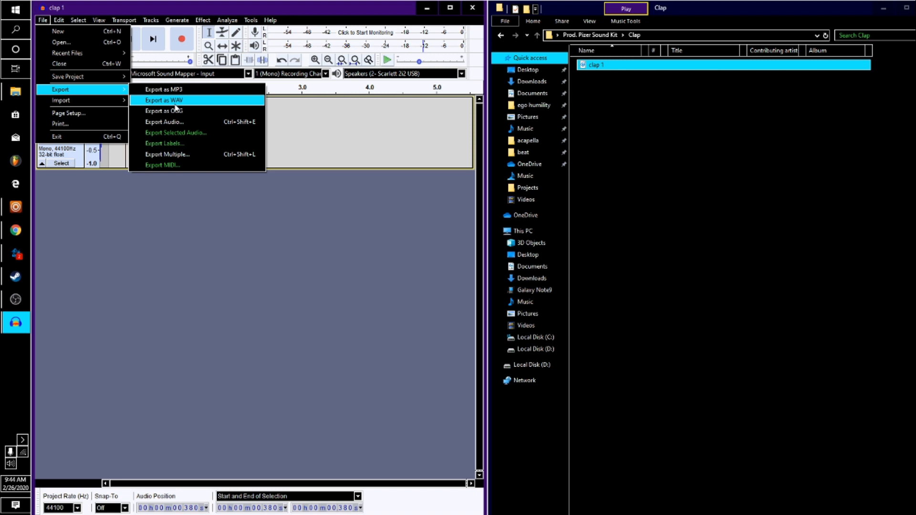
click(174, 101)
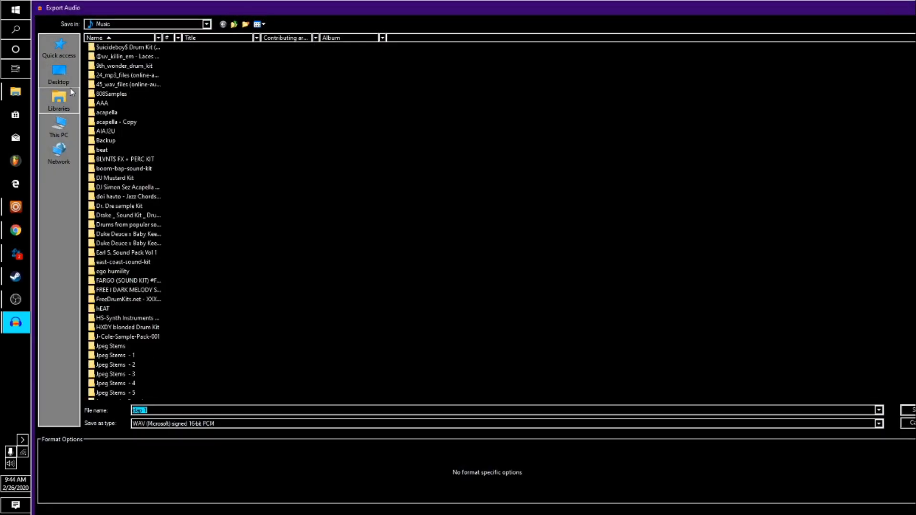
click(64, 77)
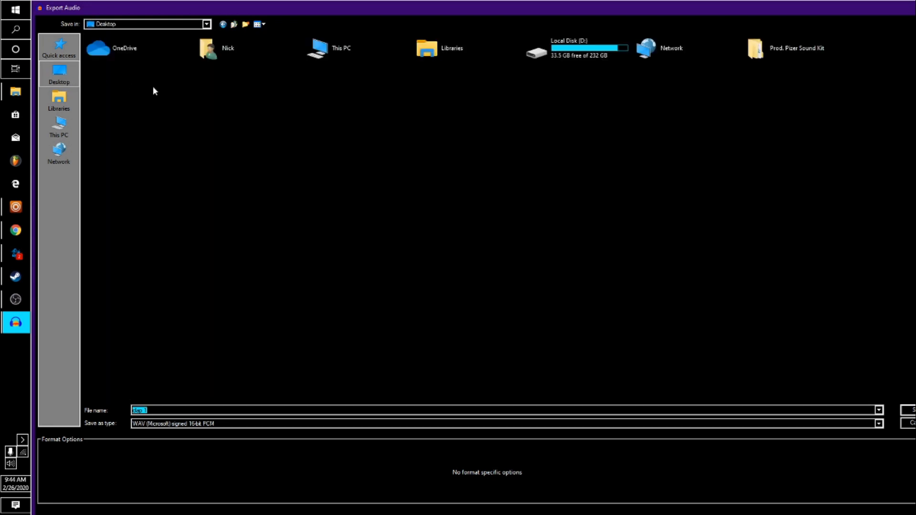
double_click(784, 47)
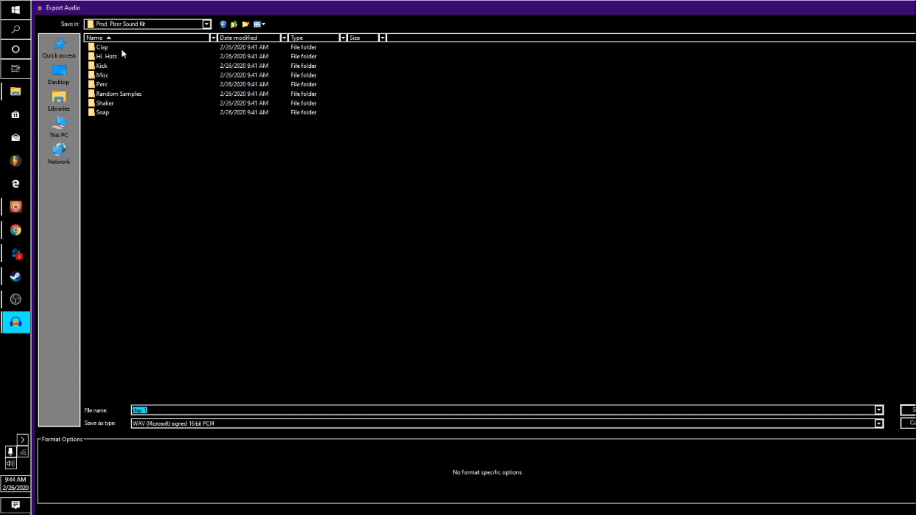
click(123, 48)
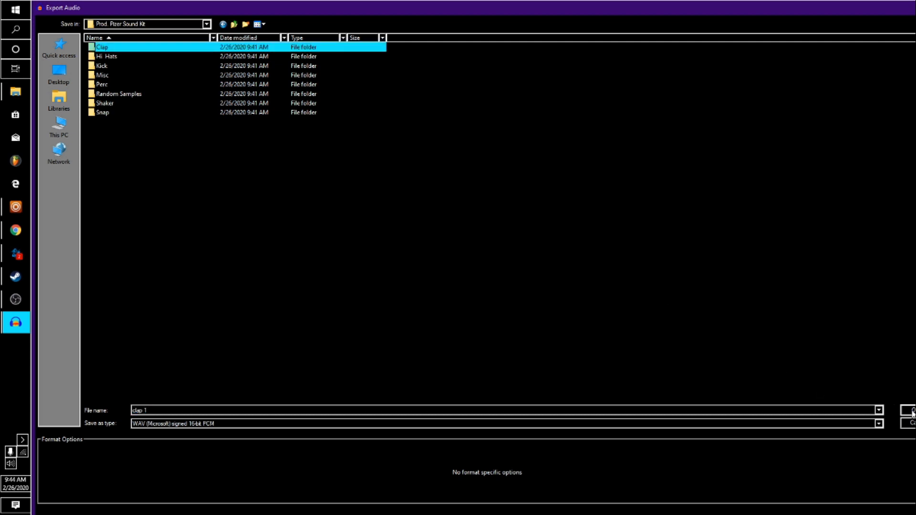
double_click(276, 50)
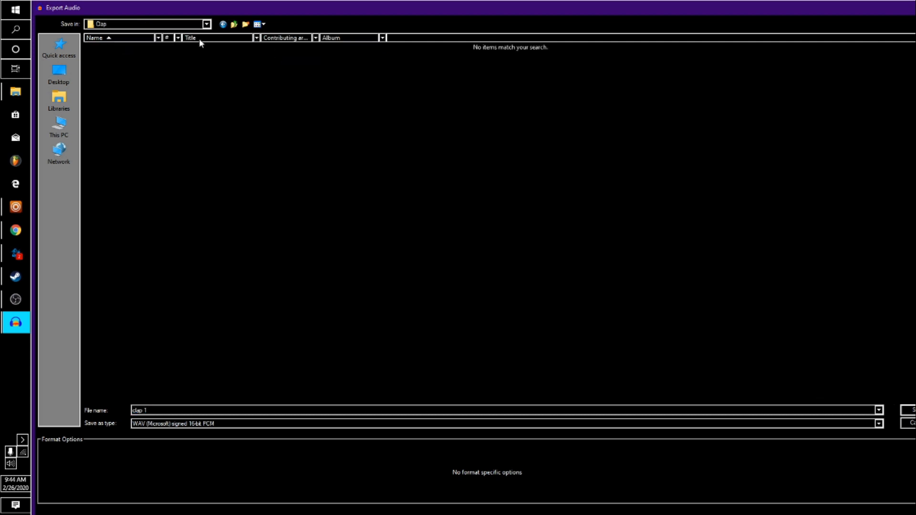
click(909, 409)
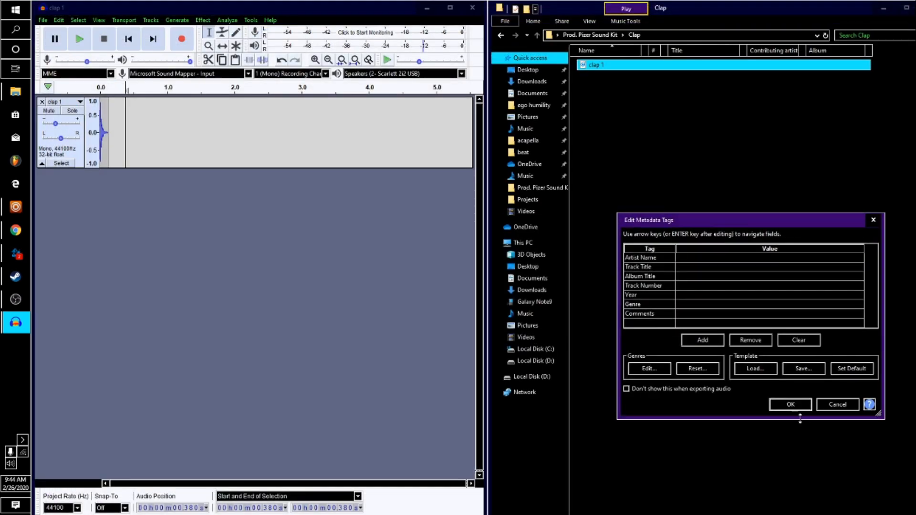
click(805, 410)
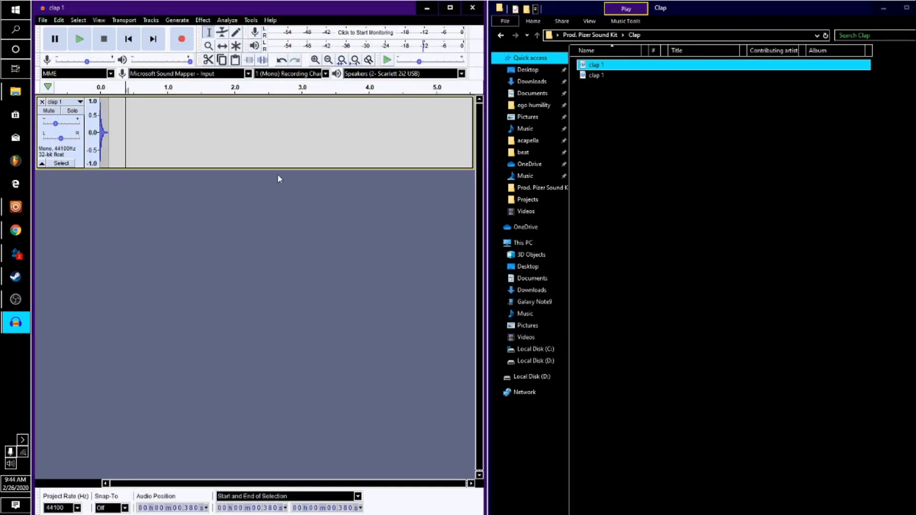
Delete the original clap 1 recording from the Clap folder and play the exported WAV.
right_click(597, 66)
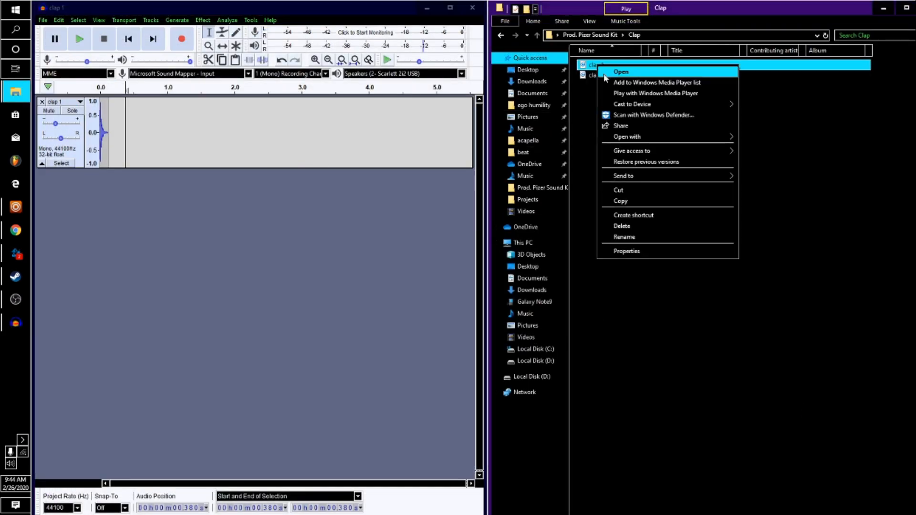
click(601, 93)
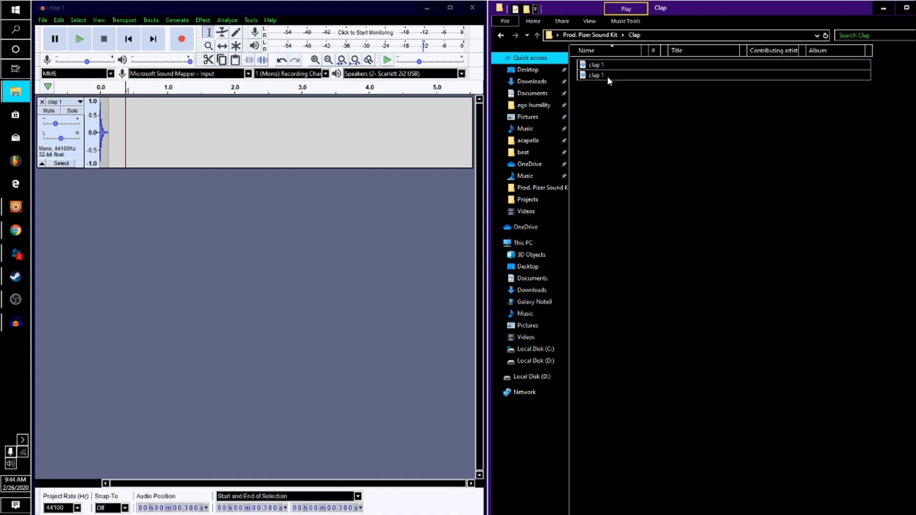
click(607, 67)
right_click(606, 66)
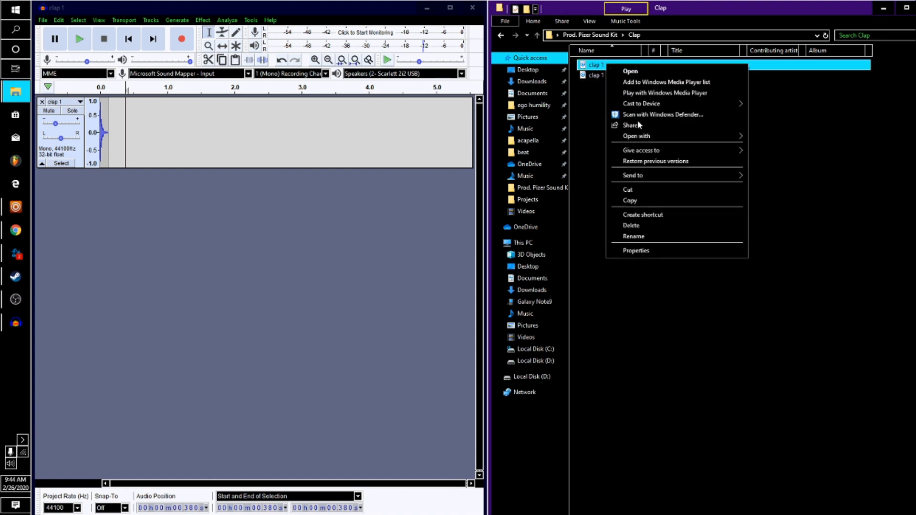
click(642, 223)
double_click(602, 65)
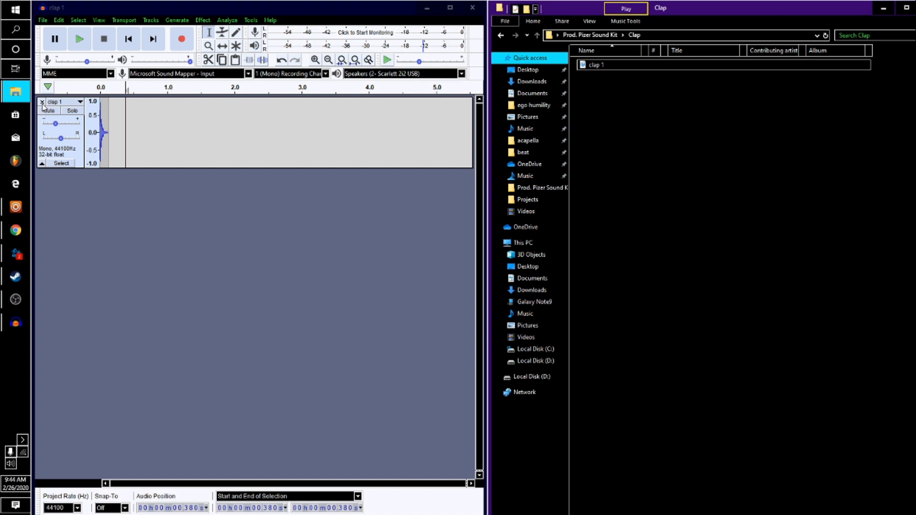
Remove the clap 1 track from the project and import hat 1 from the Hi Hats subfolder.
click(42, 102)
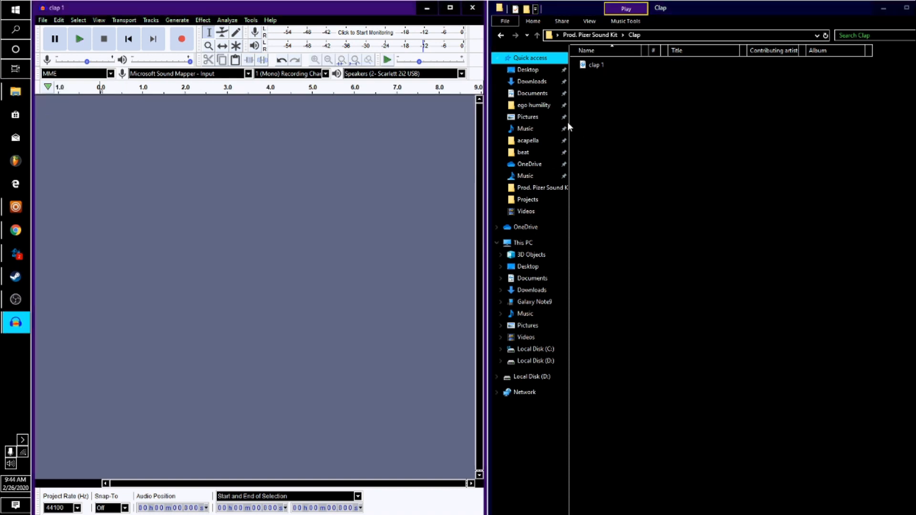
click(542, 188)
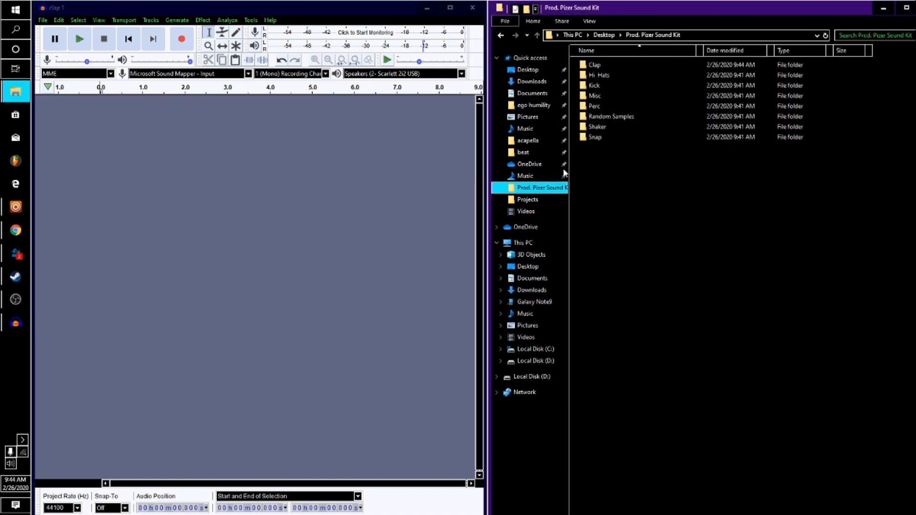
double_click(611, 76)
drag(605, 58, 283, 111)
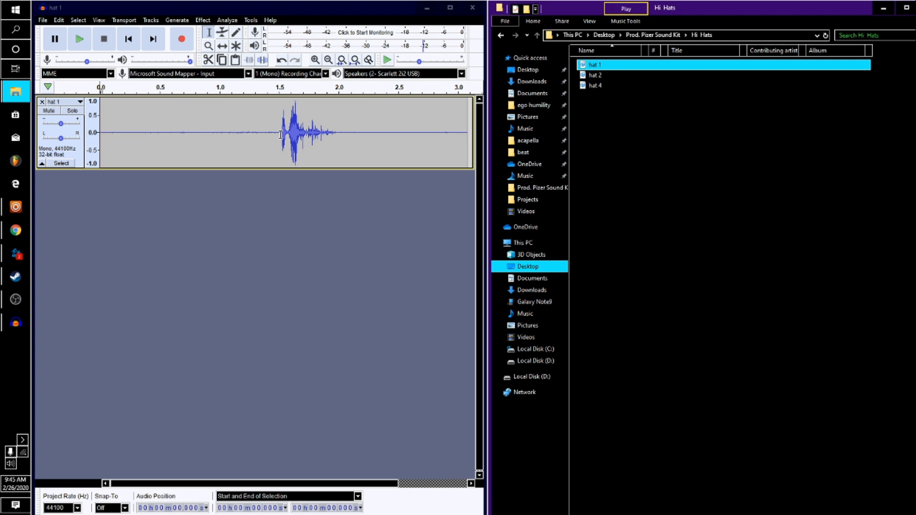
Delete the silence before the hi-hat sound, from the start of the track to about 1.5 s.
drag(281, 135, 40, 51)
click(56, 21)
click(72, 53)
Remove the silent tail after the hi-hat, from about 0.453 s to the end, and play the trimmed sound.
drag(301, 122, 155, 122)
click(59, 20)
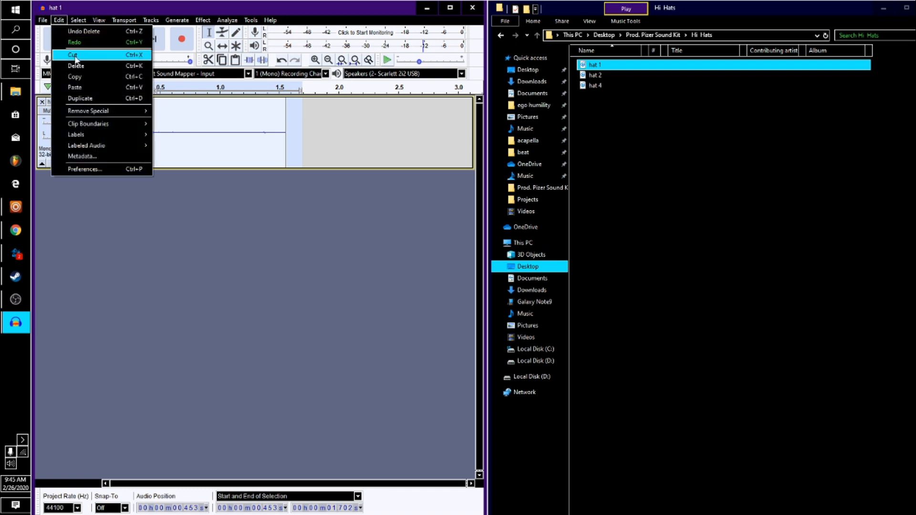
click(75, 55)
key(space)
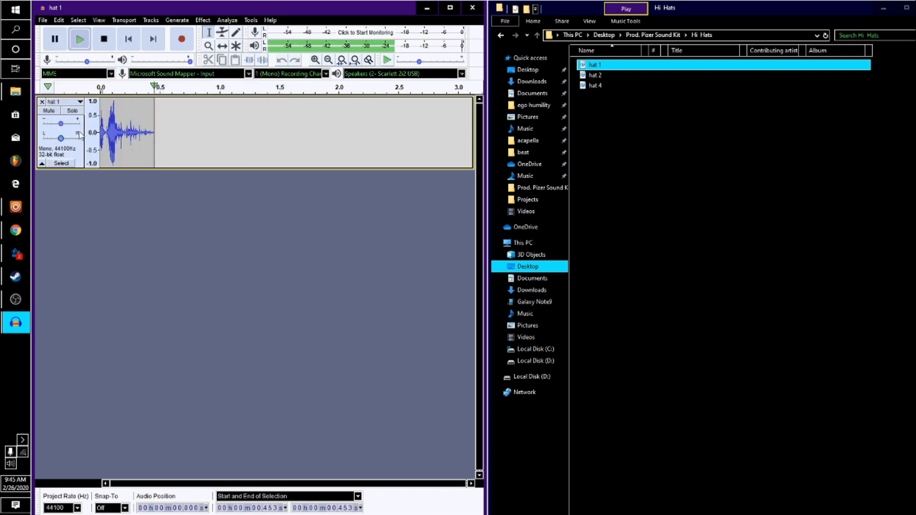
Lower the hat 1 track's gain in two small stages, playing the sound after each change.
drag(61, 123, 56, 124)
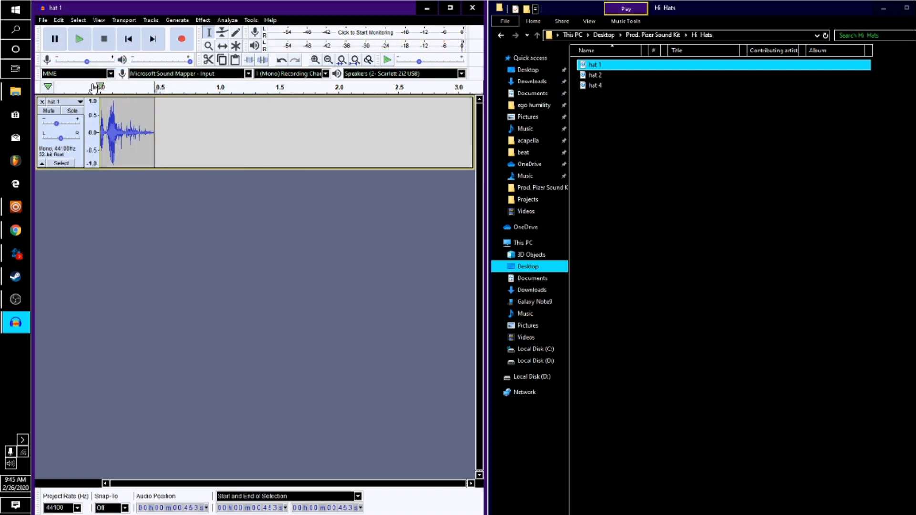
click(92, 88)
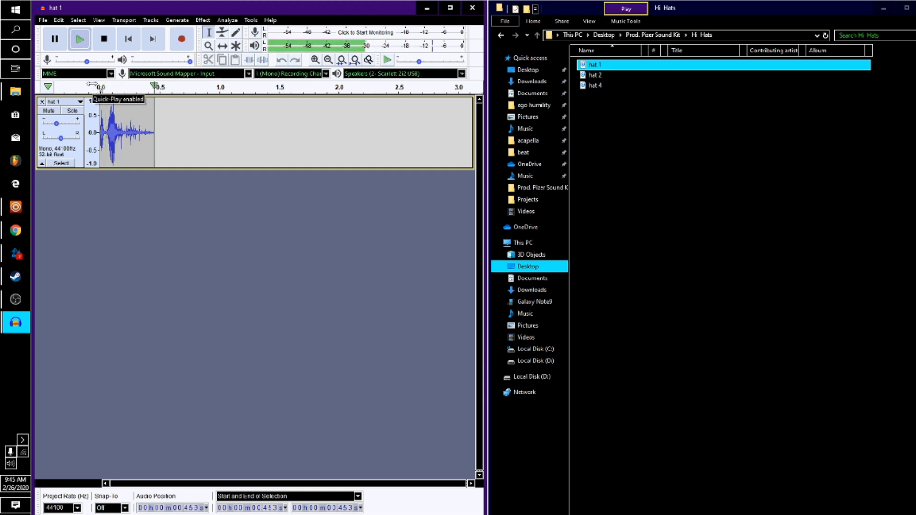
drag(56, 124, 54, 124)
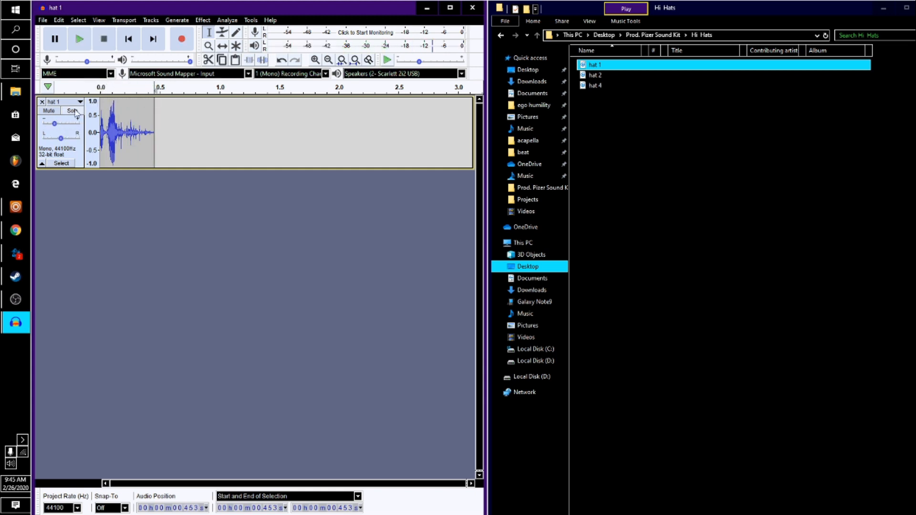
click(97, 87)
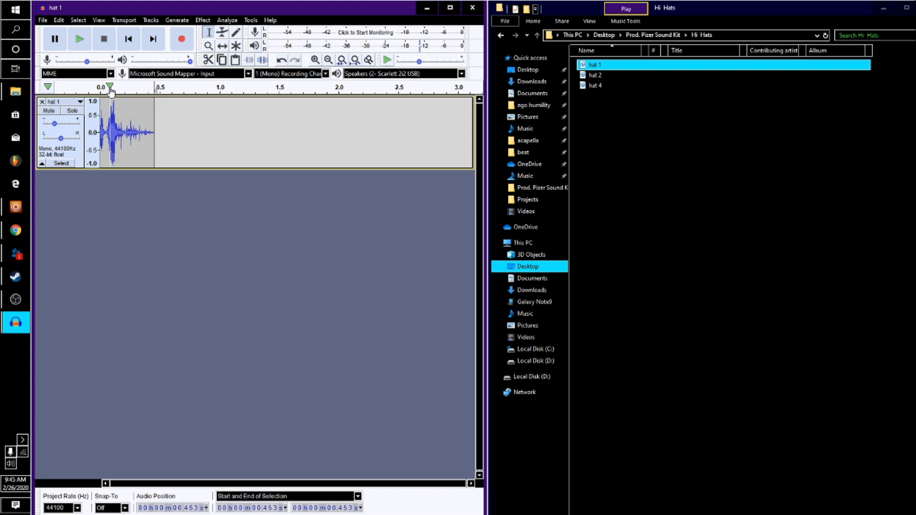
click(42, 20)
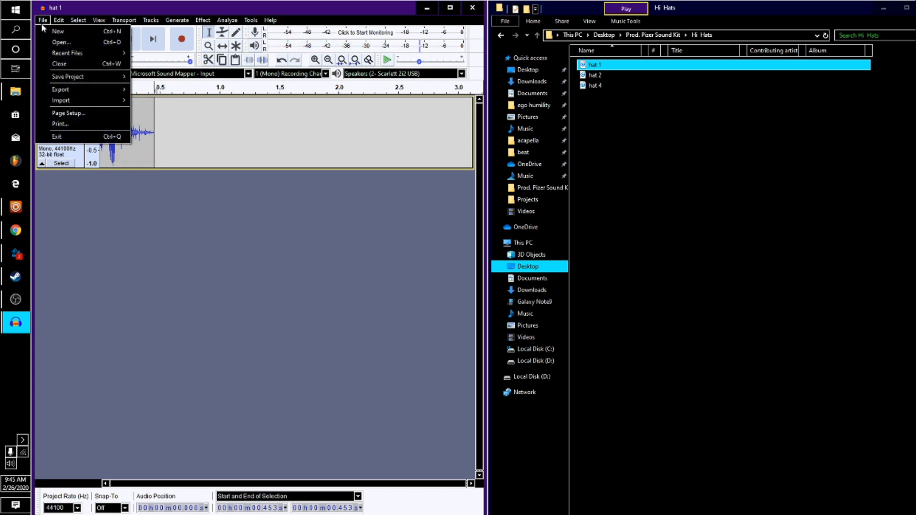
click(157, 106)
Apply Reverb to the whole hat 1 clip with room size 80%, pre-delay 30 ms, reverberance 78%, damping 15%, reduced tone and raised wet gain.
double_click(130, 113)
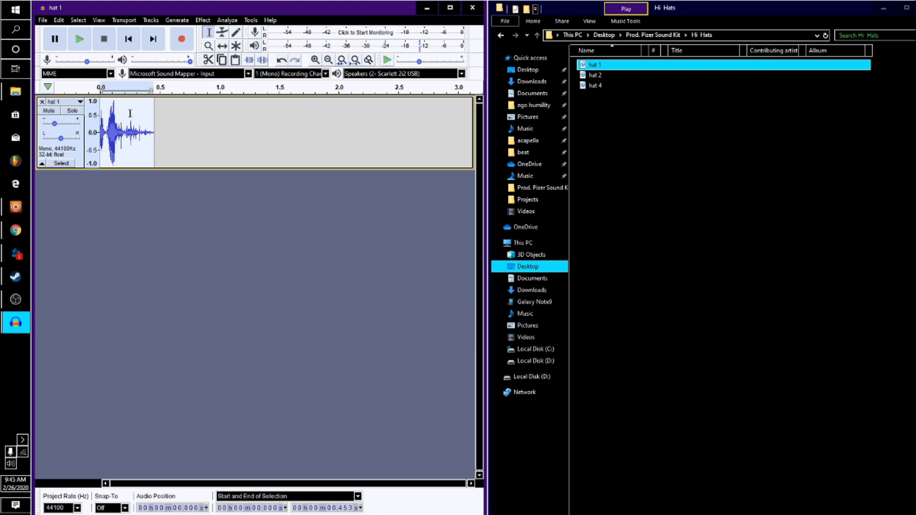
double_click(121, 115)
click(202, 20)
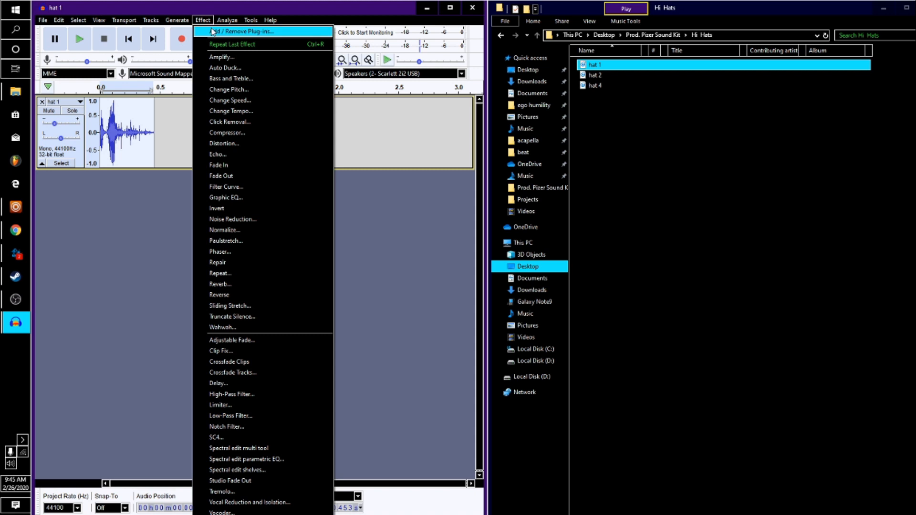
click(248, 284)
click(326, 189)
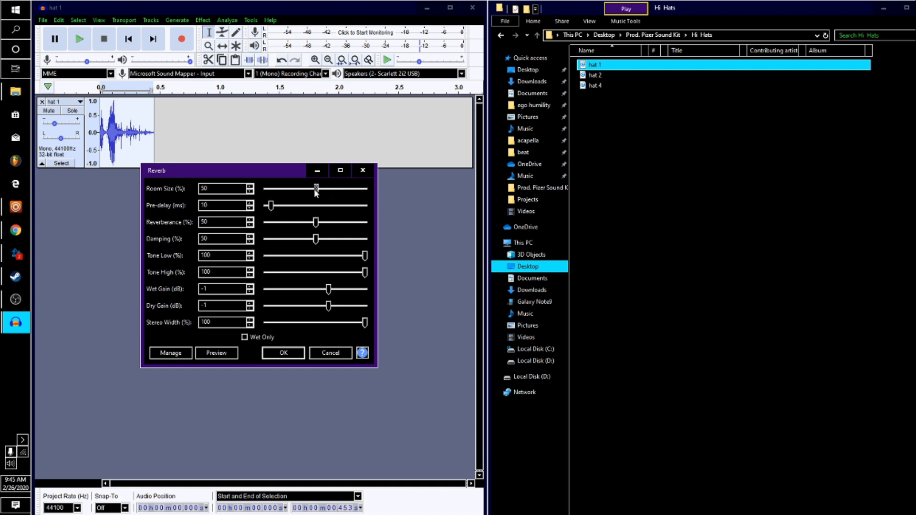
drag(285, 193, 323, 191)
mouse_move(328, 193)
mouse_down()
mouse_move(320, 192)
mouse_move(345, 189)
mouse_up()
drag(277, 210, 282, 245)
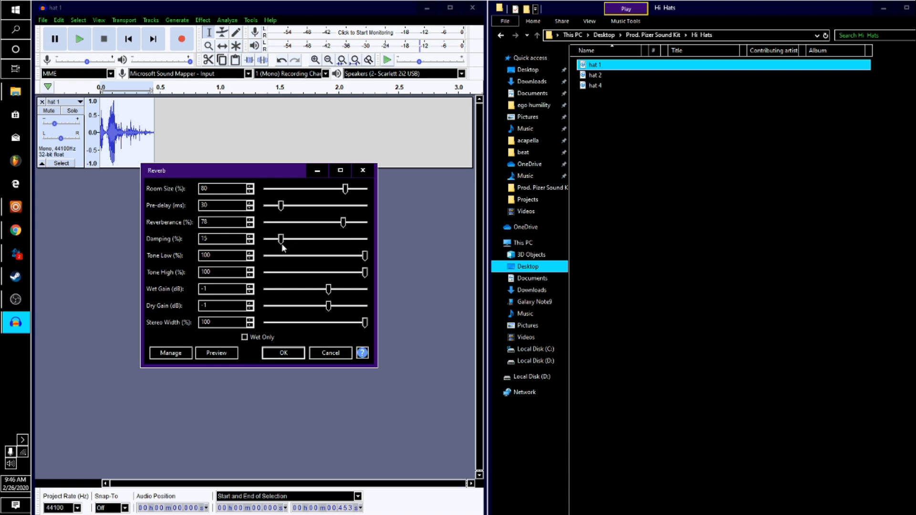
drag(362, 257, 295, 268)
drag(334, 293, 356, 295)
click(285, 353)
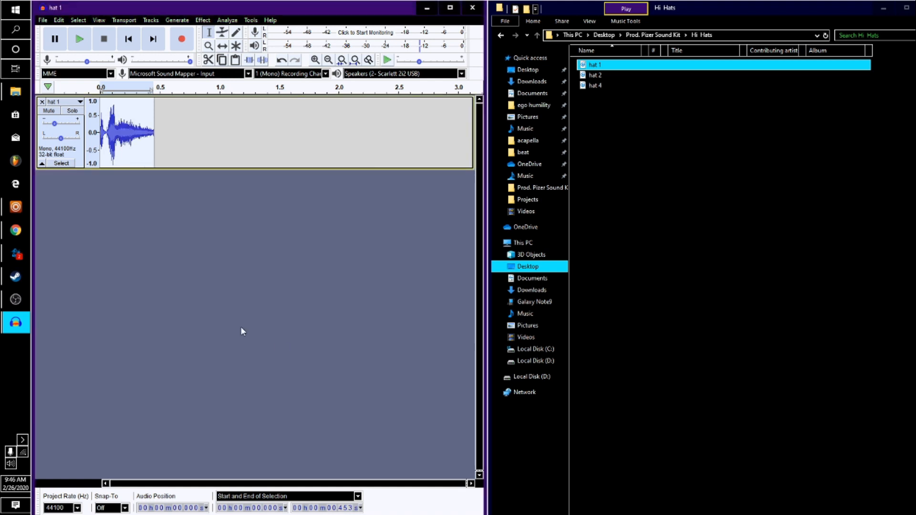
Play the hat 1 clip from its start several times to hear the reverb.
click(98, 89)
click(97, 88)
click(99, 88)
click(99, 90)
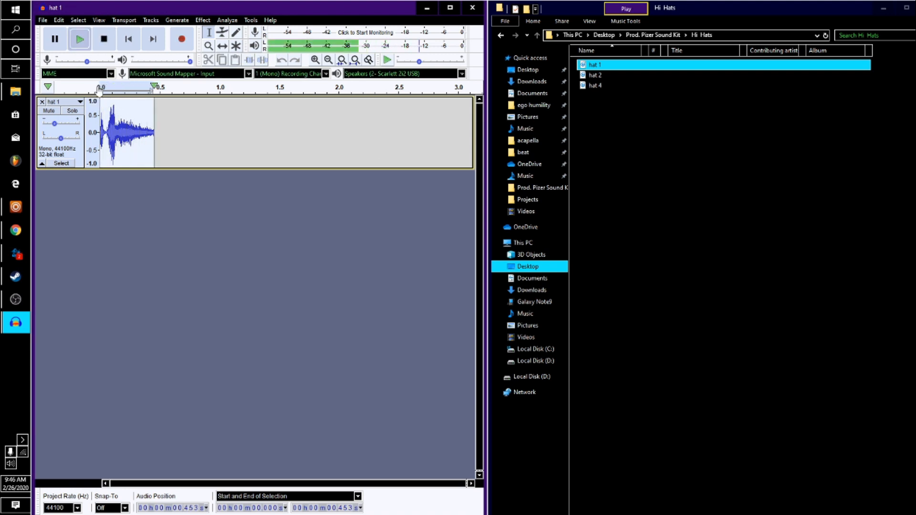
Export the sound as WAV (Microsoft) signed 16-bit PCM named hat 1 into the Hi Hats subfolder of Prod. Pizer Sound Kit, leaving the metadata empty.
click(42, 20)
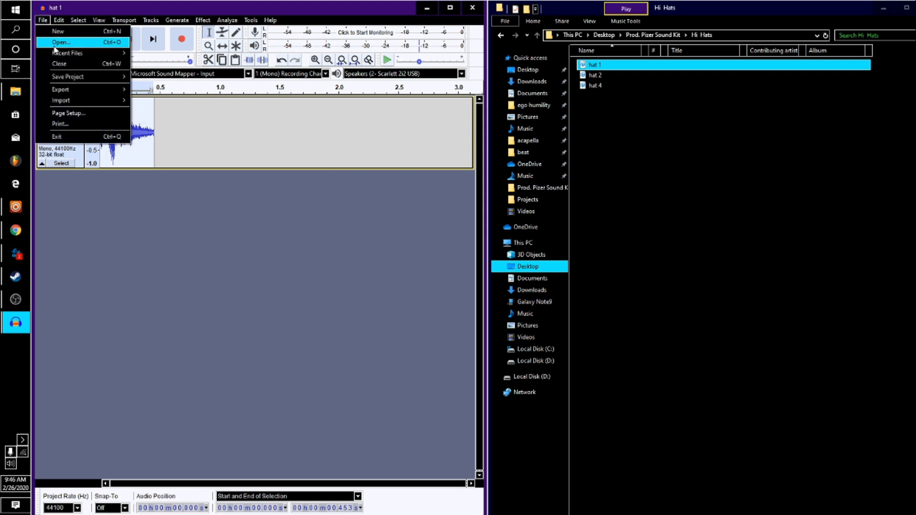
mouse_move(95, 89)
click(179, 101)
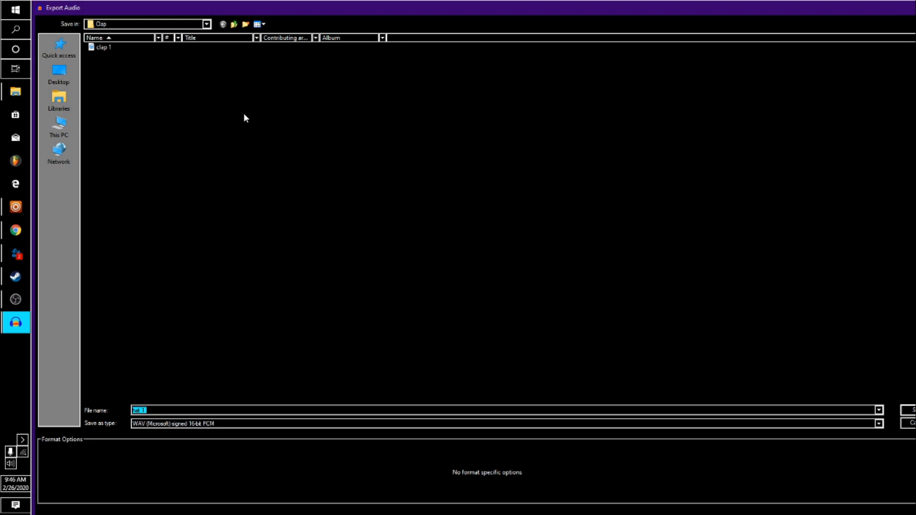
click(67, 82)
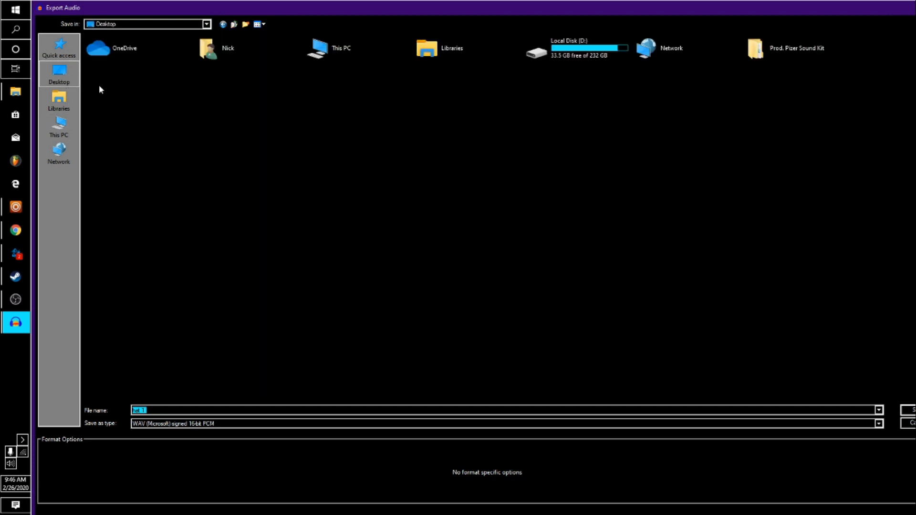
double_click(779, 48)
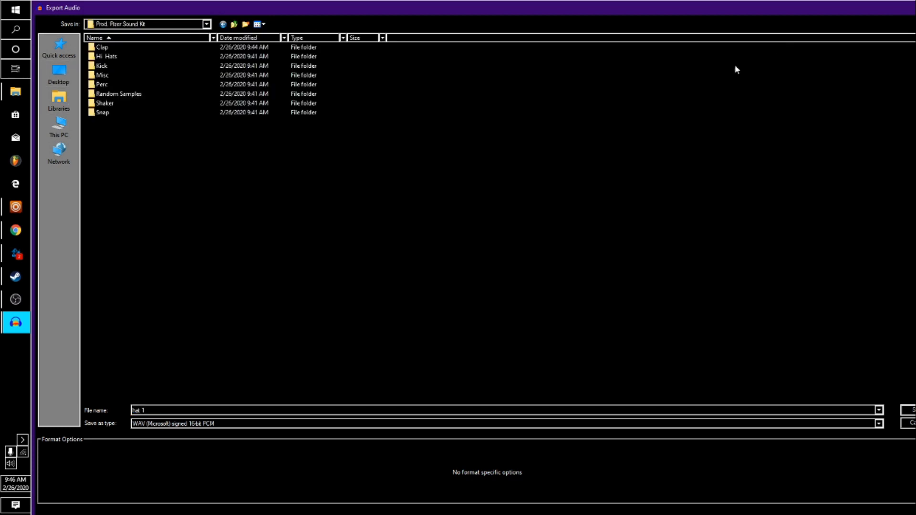
double_click(107, 57)
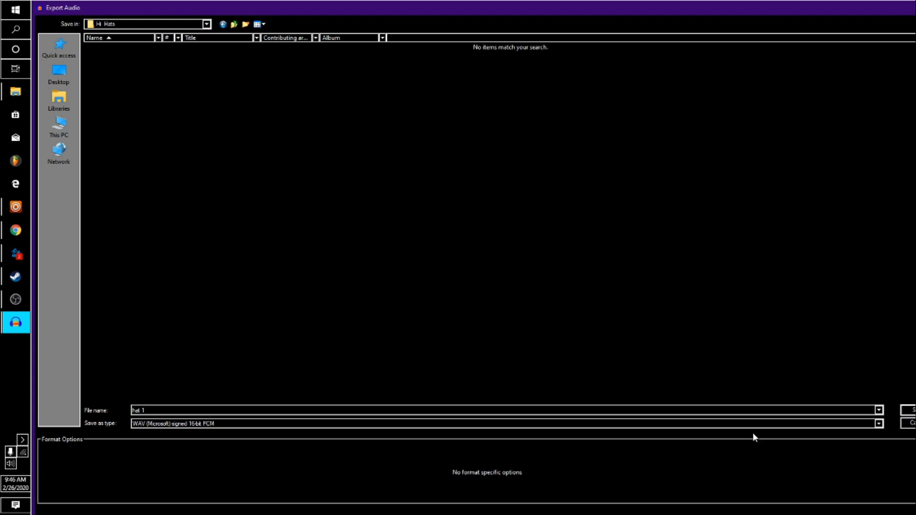
key(Return)
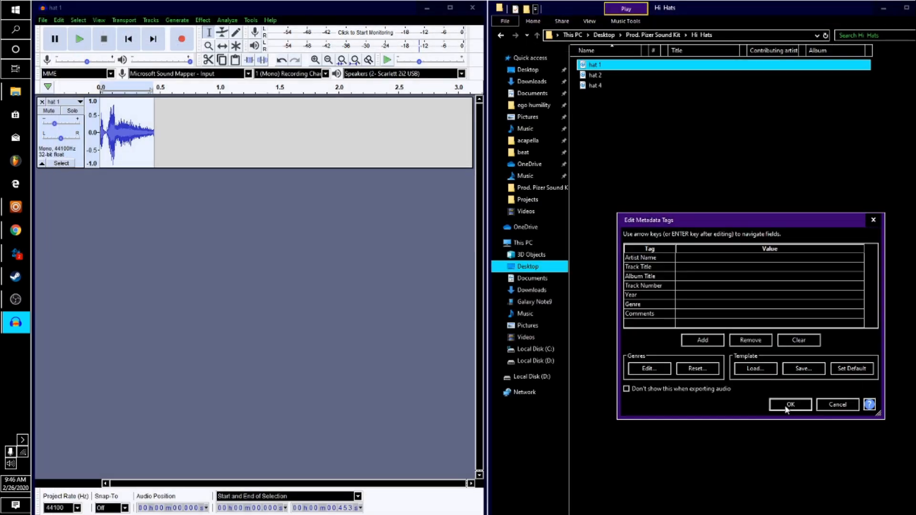
click(785, 406)
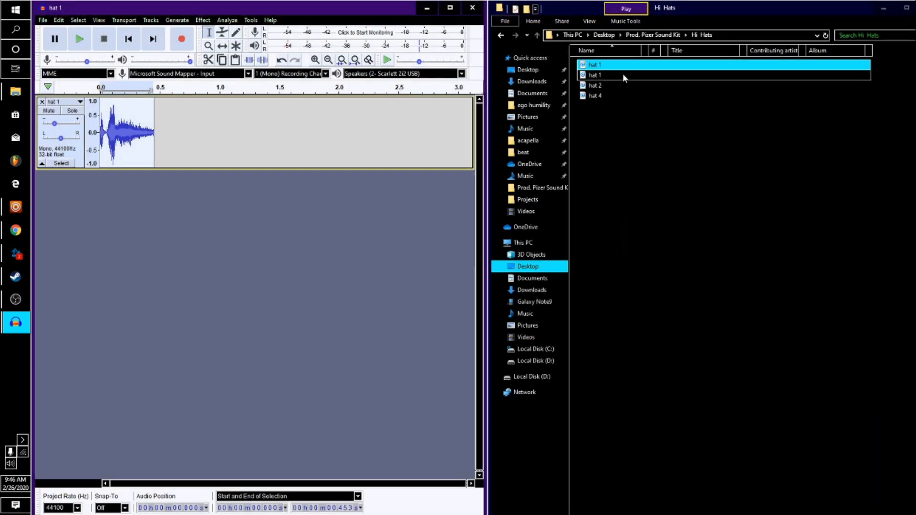
Delete the original hat 1 recording from the Hi Hats folder and play the exported WAV.
click(604, 68)
right_click(604, 67)
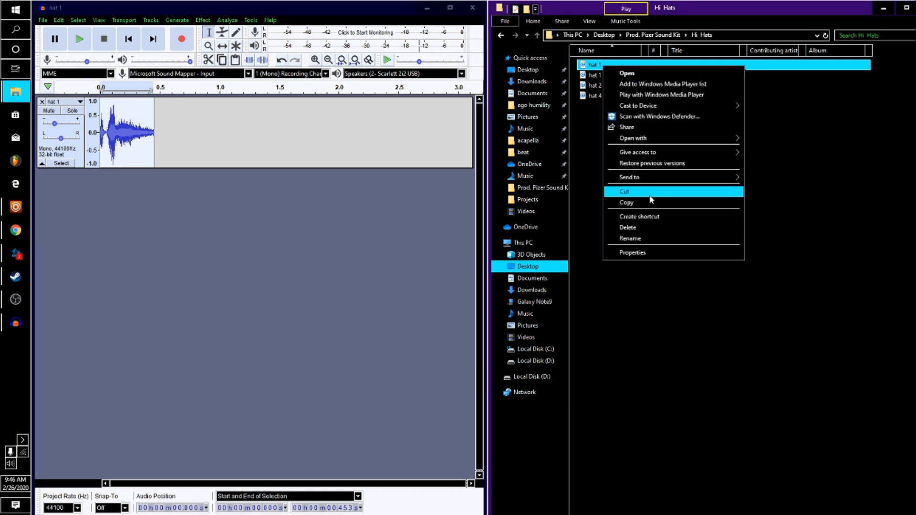
click(647, 230)
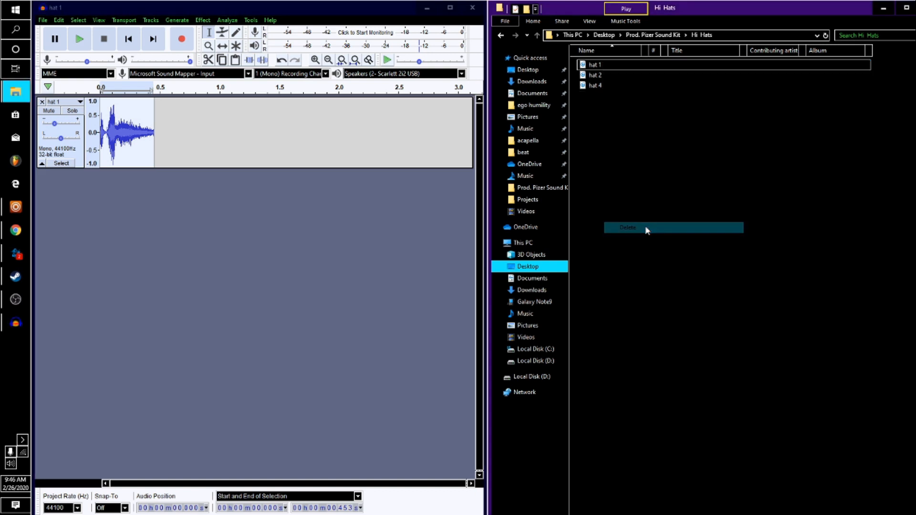
double_click(595, 65)
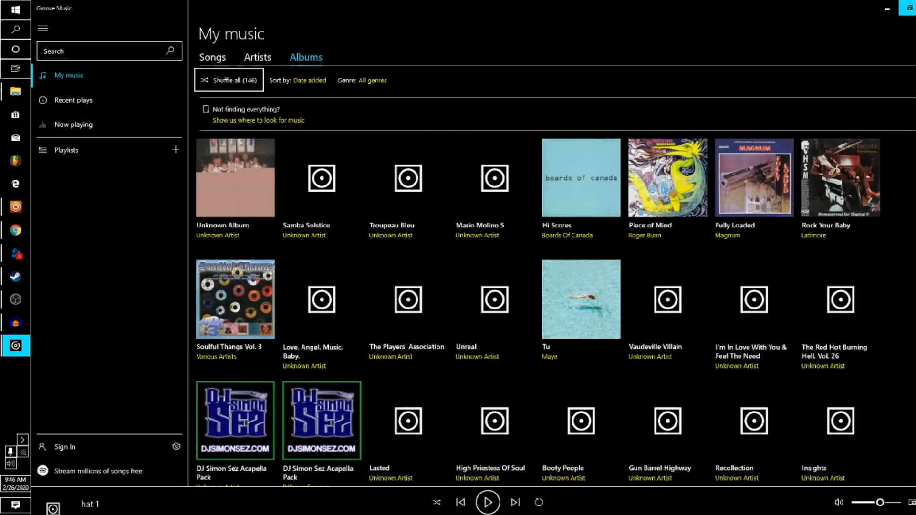
click(914, 8)
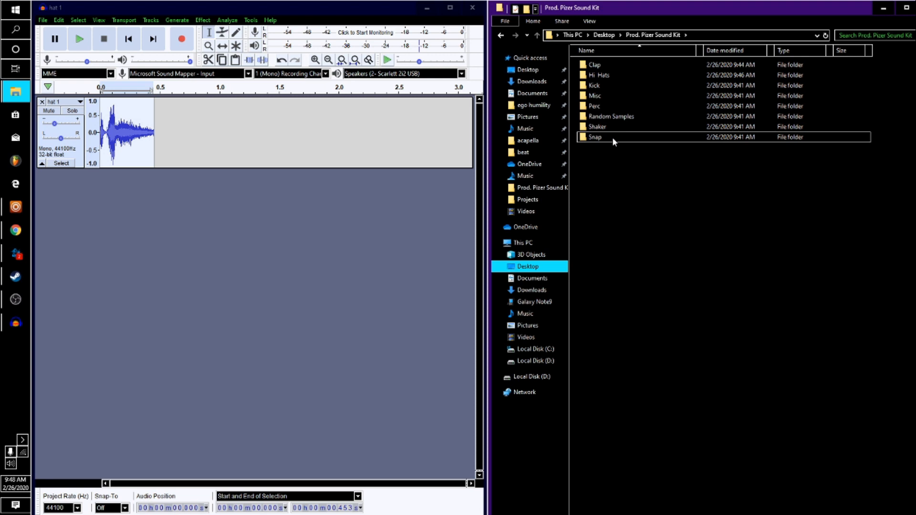
Select all the category folders in Prod. Pizer Sound Kit, from Clap to Snap.
drag(644, 217, 643, 62)
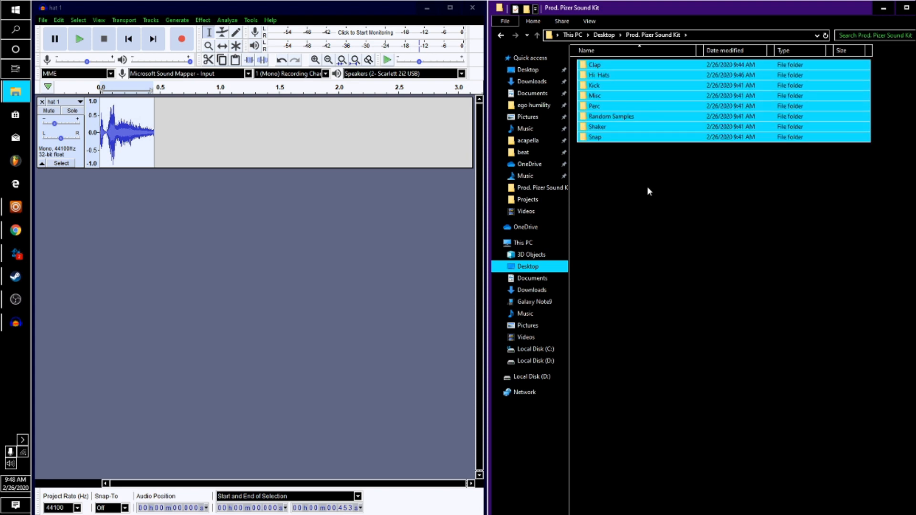
click(648, 191)
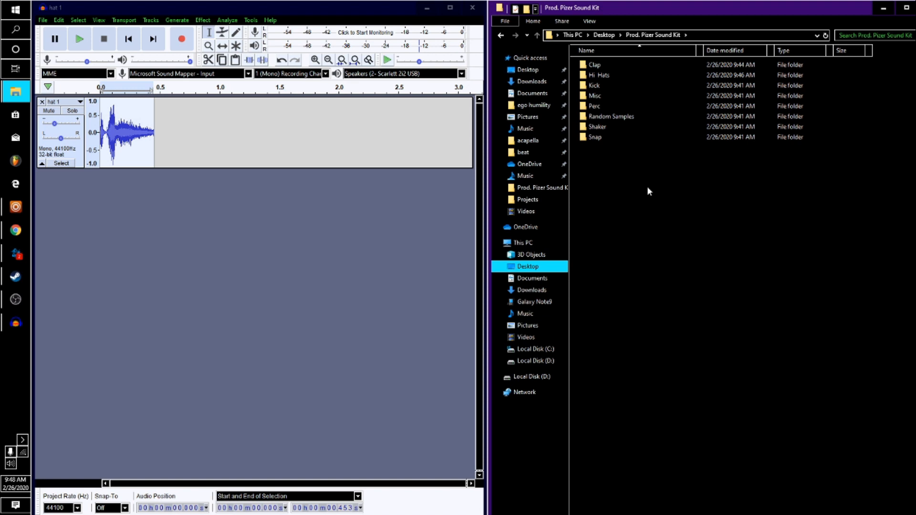
drag(635, 241, 630, 89)
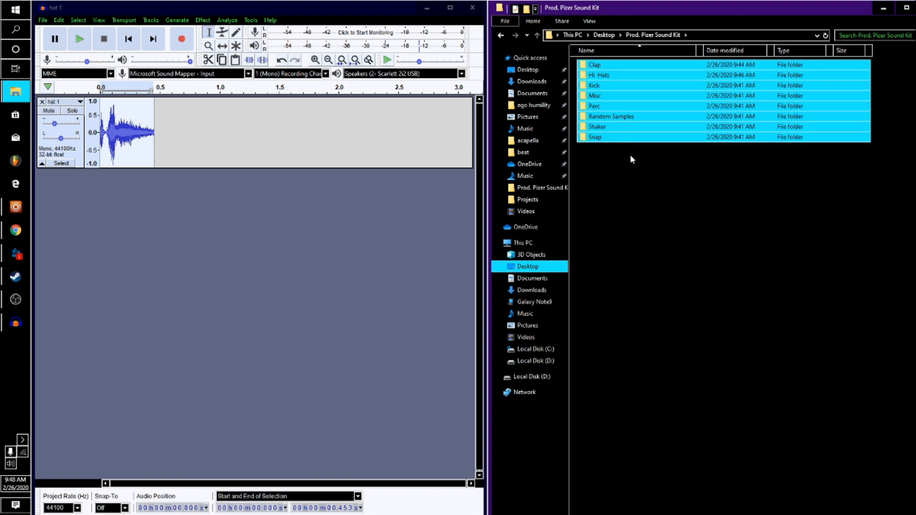